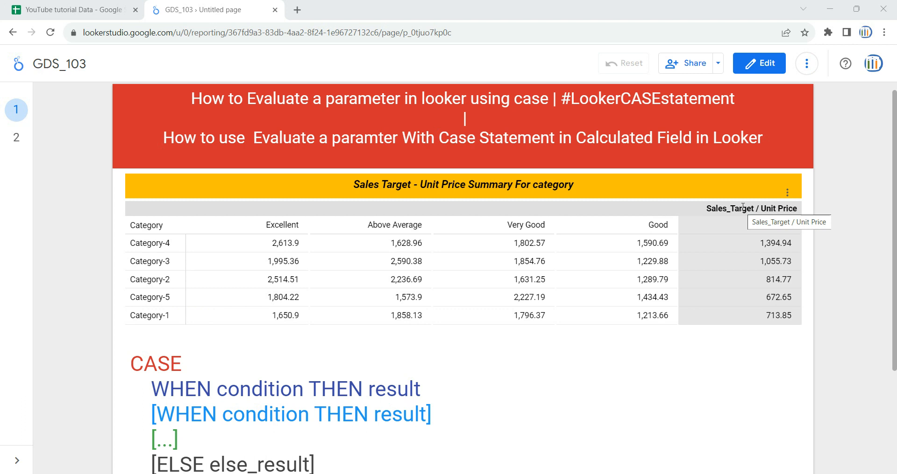
# Review the source data in columns A to F of the GDS_67 sheet and return to the report
pyautogui.click(74, 10)
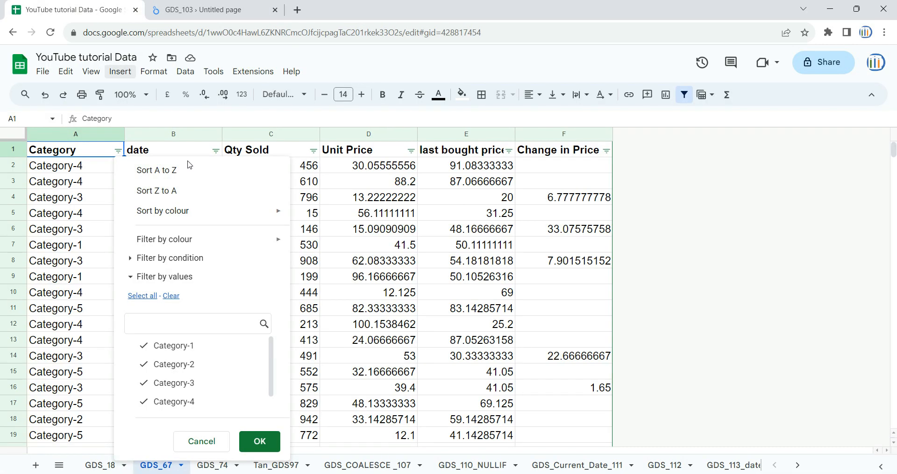
pyautogui.click(446, 275)
pyautogui.click(342, 229)
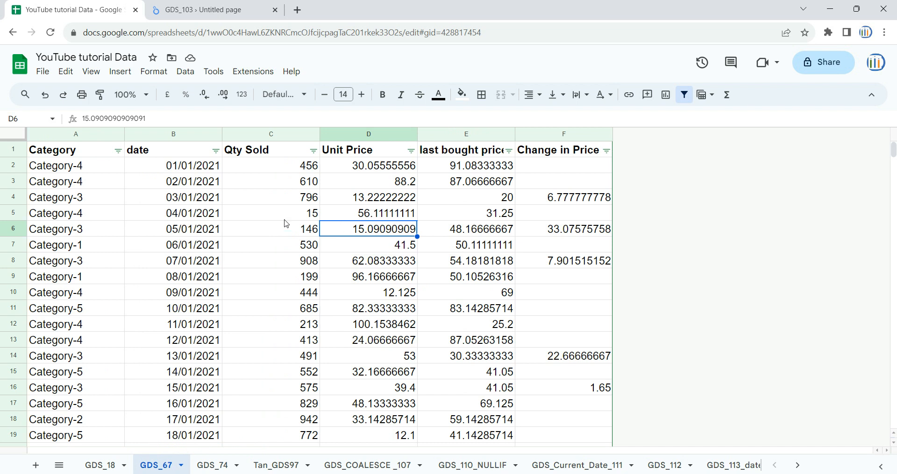
pyautogui.click(195, 7)
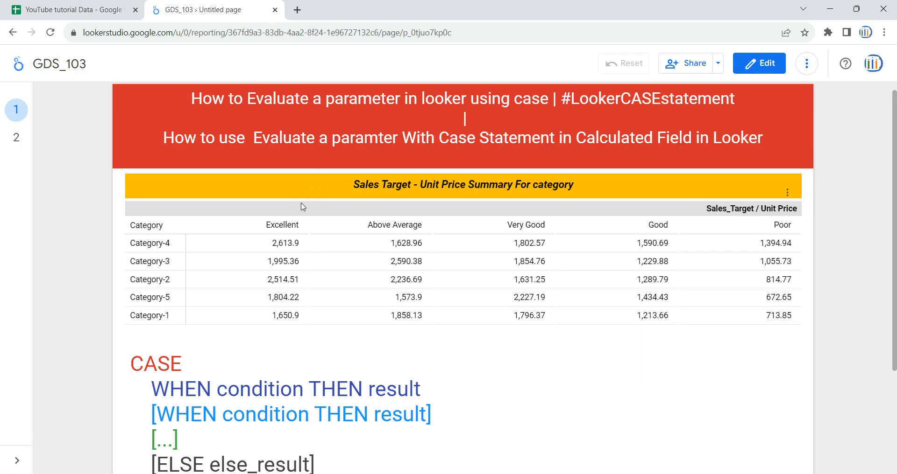
pyautogui.click(111, 14)
pyautogui.moveTo(97, 138); pyautogui.dragTo(556, 138)
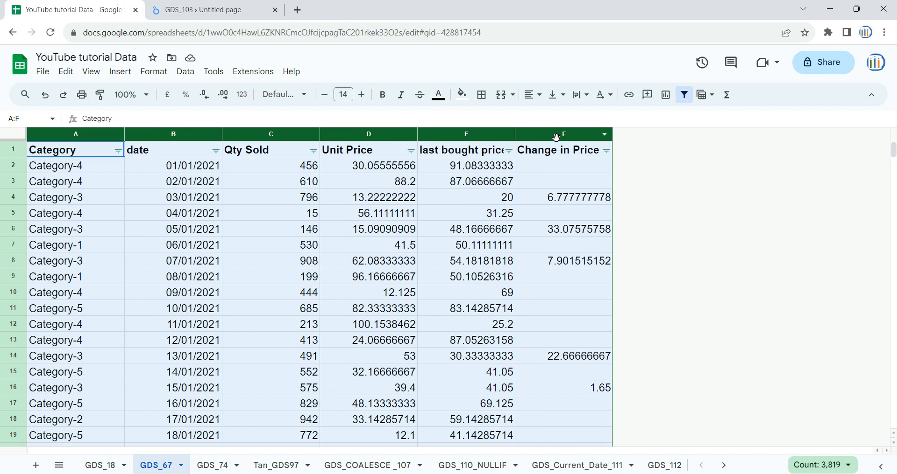
pyautogui.click(257, 10)
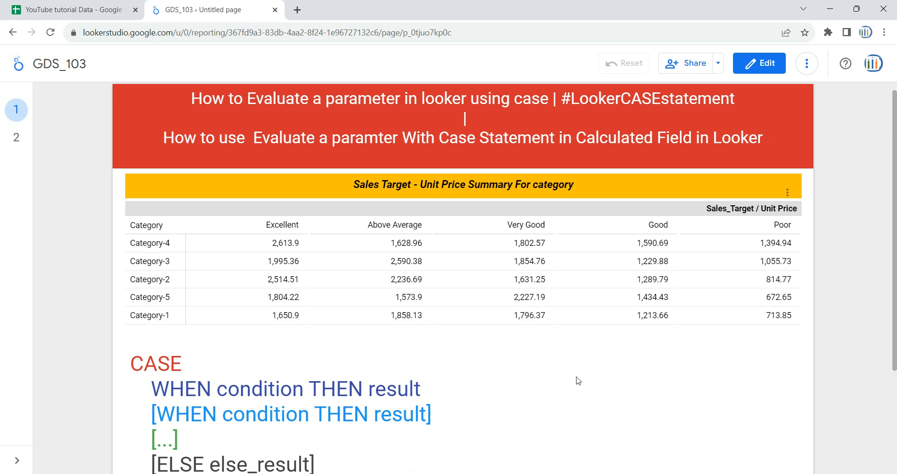
# Examine the CASE statement syntax on the report page, including the ELSE result line and the END keyword
pyautogui.scroll(-1, 890, 301)
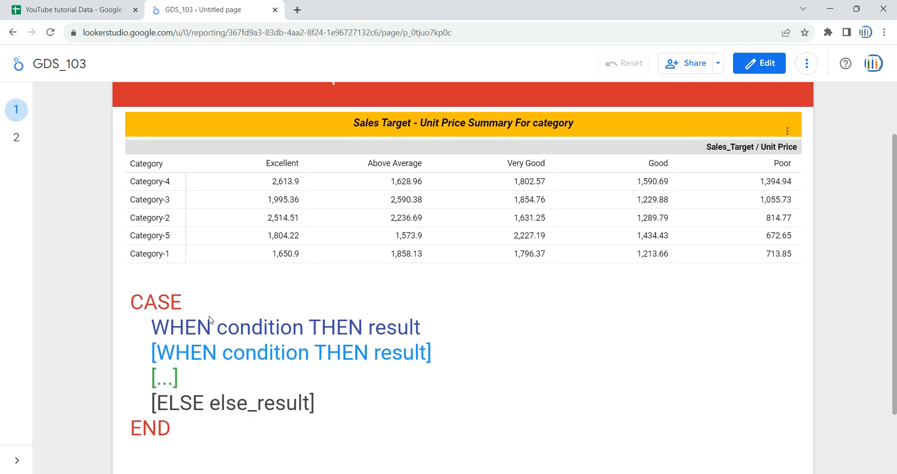
pyautogui.moveTo(186, 303); pyautogui.dragTo(149, 302)
pyautogui.click(150, 301)
pyautogui.click(147, 303)
pyautogui.moveTo(148, 403); pyautogui.dragTo(344, 408)
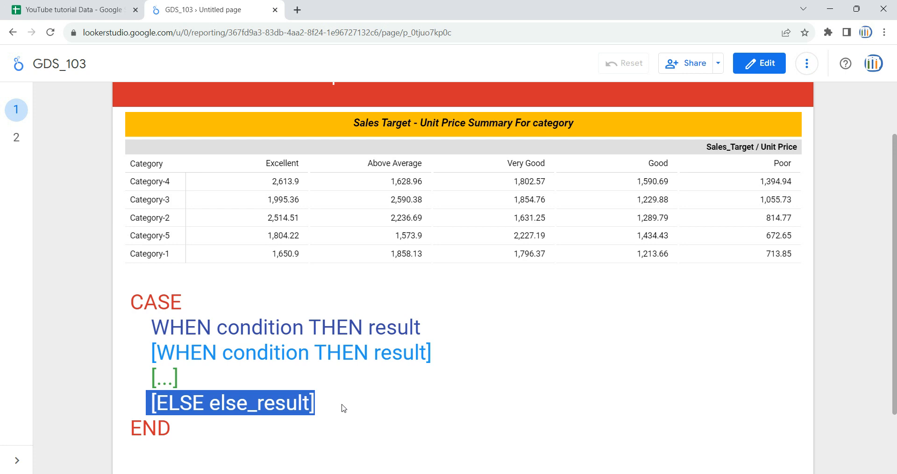
pyautogui.click(343, 409)
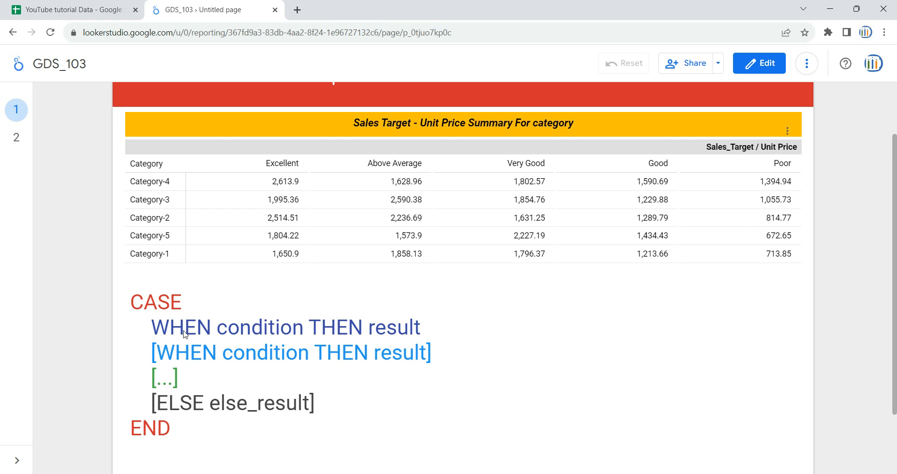
pyautogui.moveTo(172, 432); pyautogui.dragTo(132, 429)
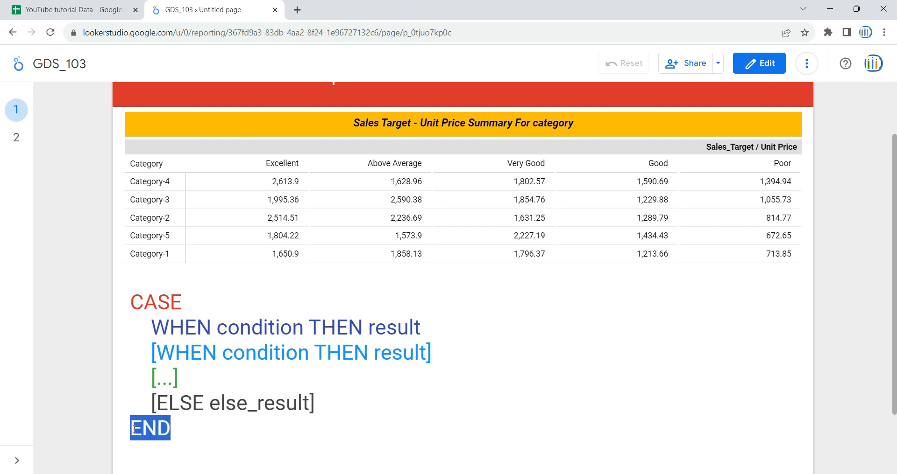
pyautogui.click(199, 430)
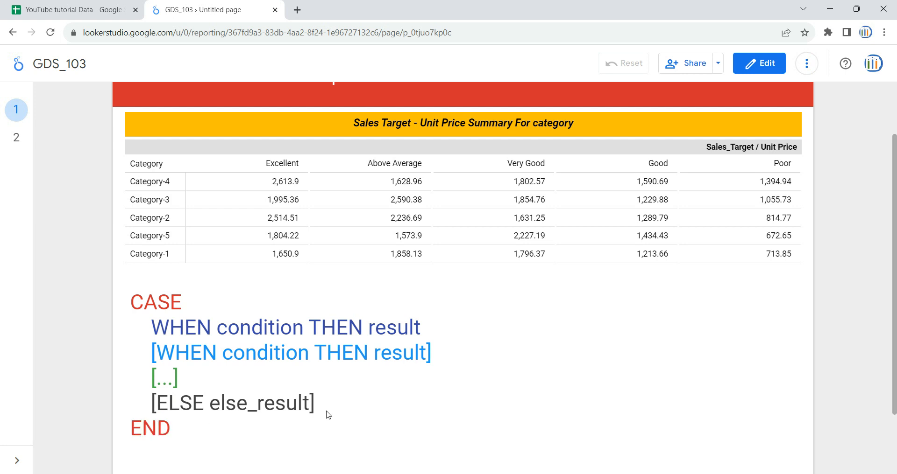
pyautogui.moveTo(303, 404); pyautogui.dragTo(157, 404)
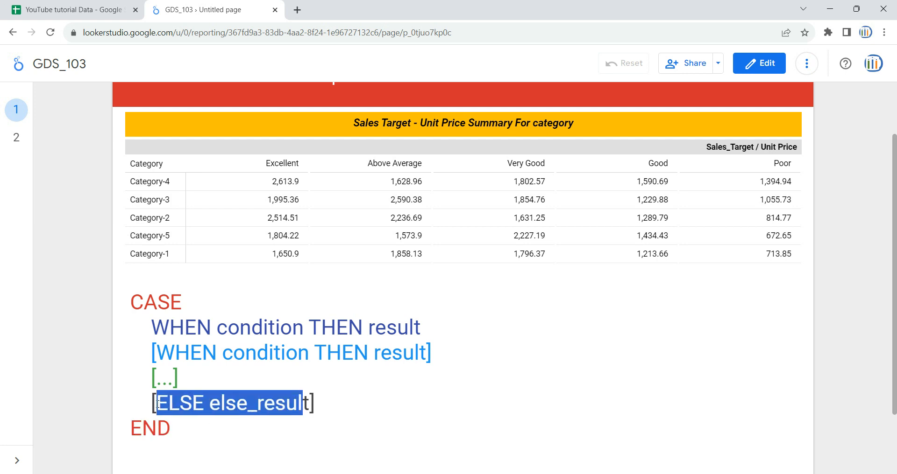
pyautogui.click(187, 404)
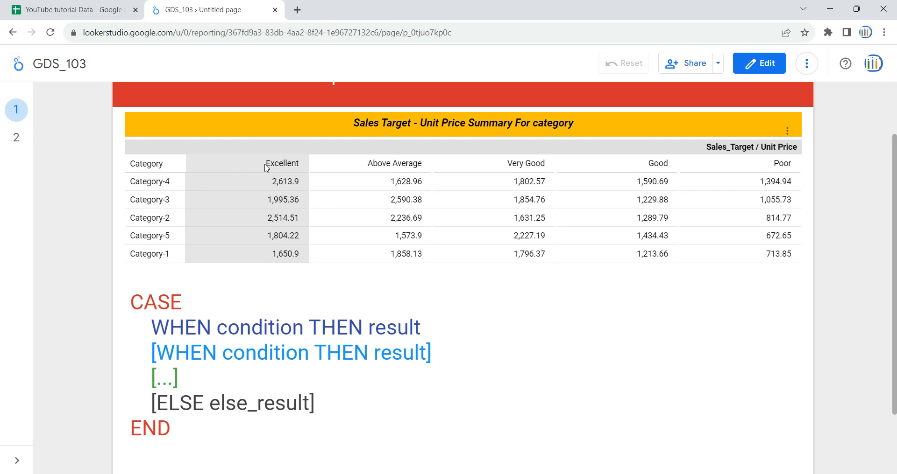
# Examine the Excellent and Above Average columns of the category summary table and clear the column selection
pyautogui.moveTo(266, 167); pyautogui.dragTo(304, 164)
pyautogui.tripleClick(381, 164)
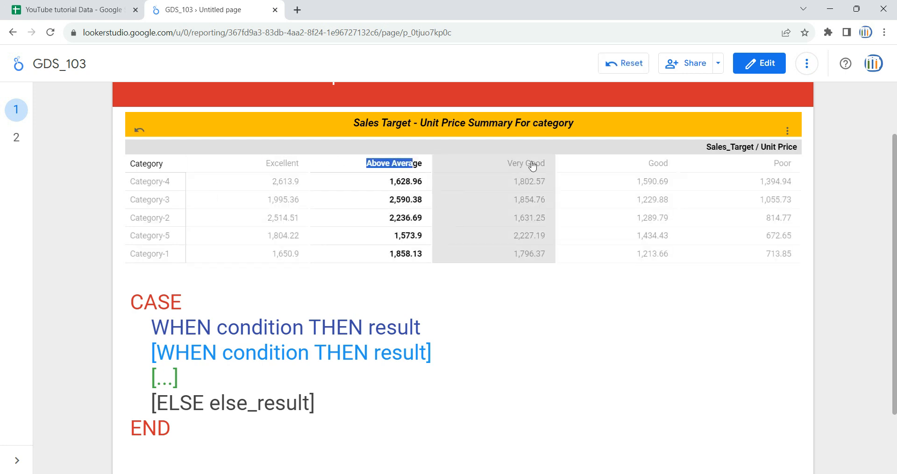
pyautogui.click(400, 172)
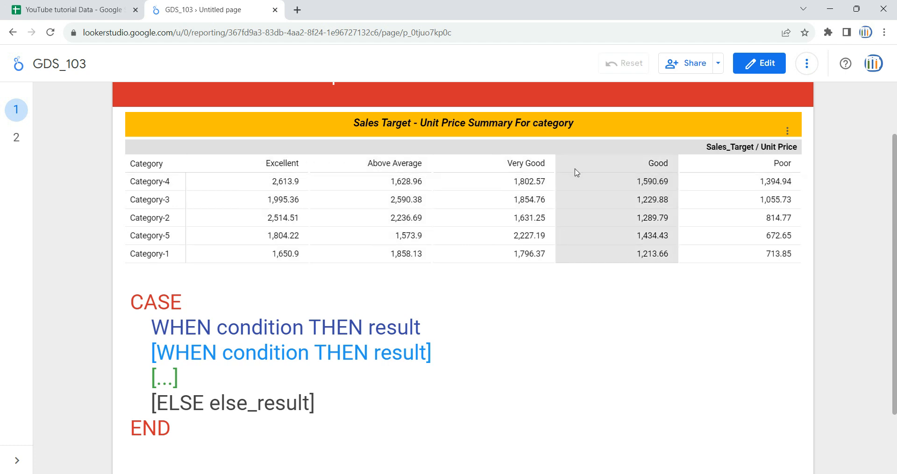
# Review the Qty Sold conditions on page 2, reading each threshold and its rating from "Poor" to "Excellent"
pyautogui.click(23, 144)
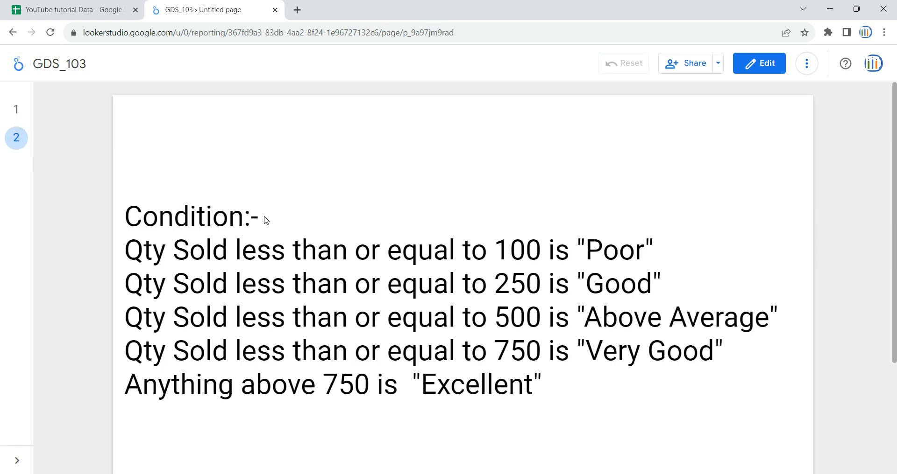
pyautogui.moveTo(126, 250); pyautogui.dragTo(657, 254)
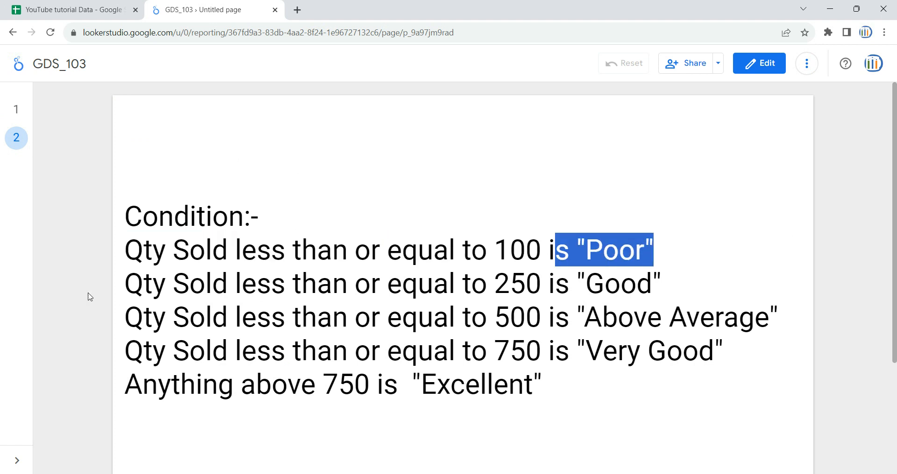
pyautogui.moveTo(126, 284); pyautogui.dragTo(717, 291)
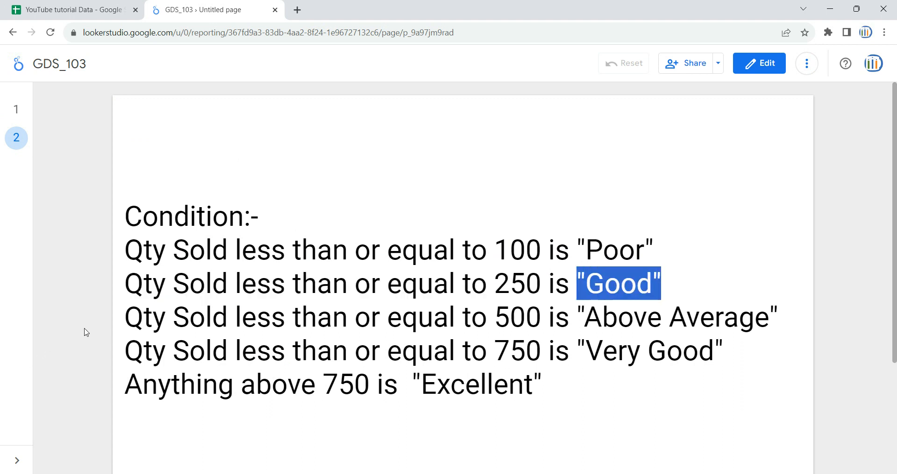
pyautogui.moveTo(126, 320); pyautogui.dragTo(314, 321)
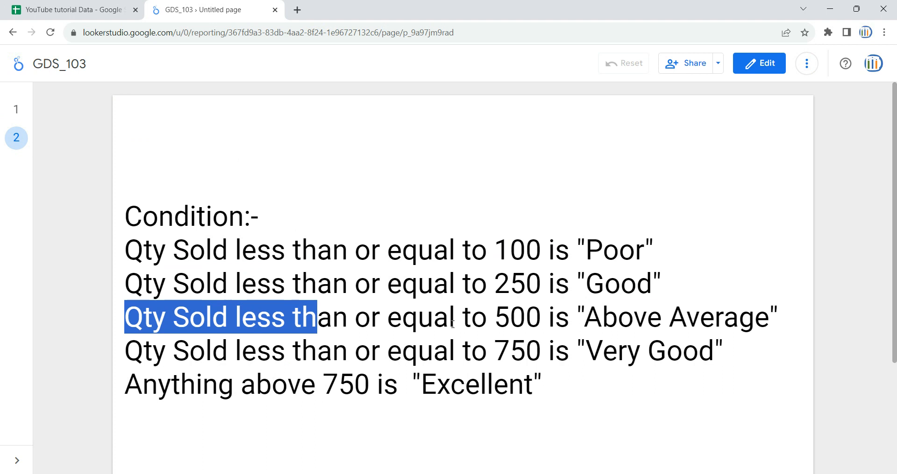
pyautogui.moveTo(509, 319); pyautogui.dragTo(768, 320)
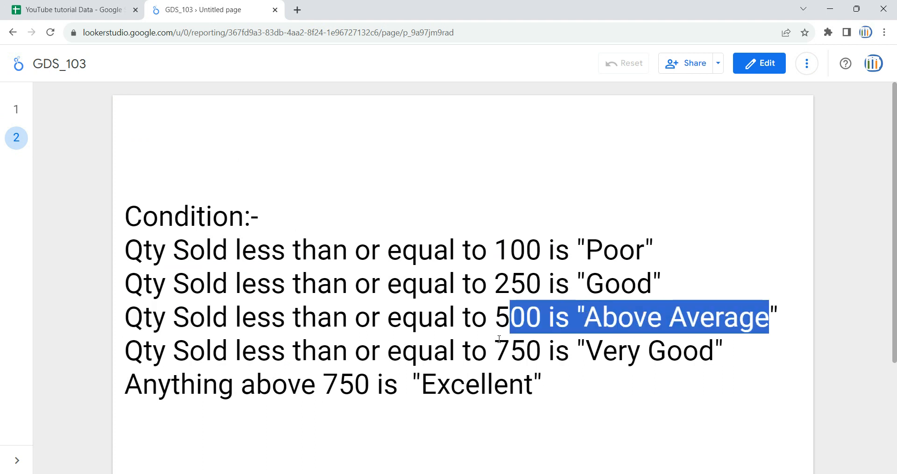
pyautogui.moveTo(495, 351); pyautogui.dragTo(721, 345)
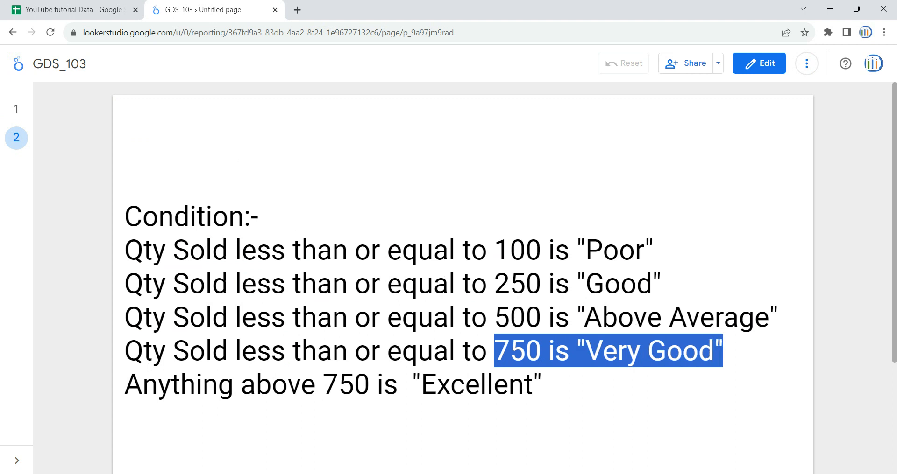
pyautogui.moveTo(287, 370); pyautogui.dragTo(508, 371)
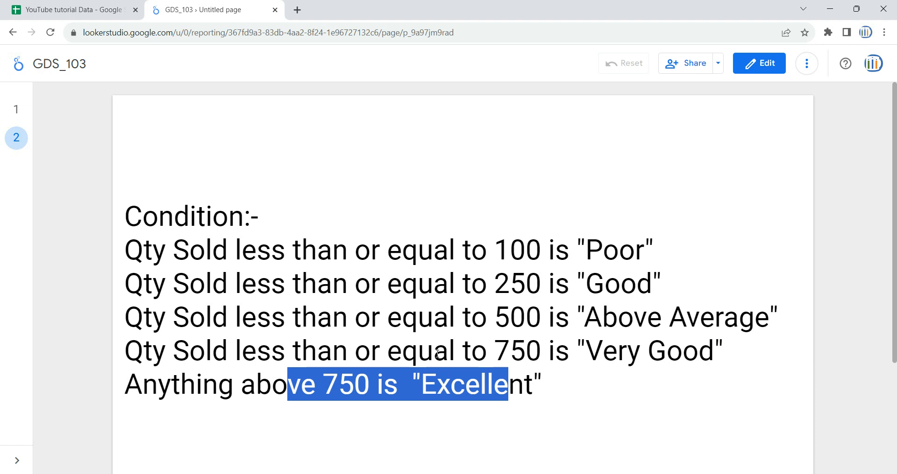
pyautogui.moveTo(495, 250); pyautogui.dragTo(542, 249)
pyautogui.moveTo(510, 283); pyautogui.dragTo(545, 280)
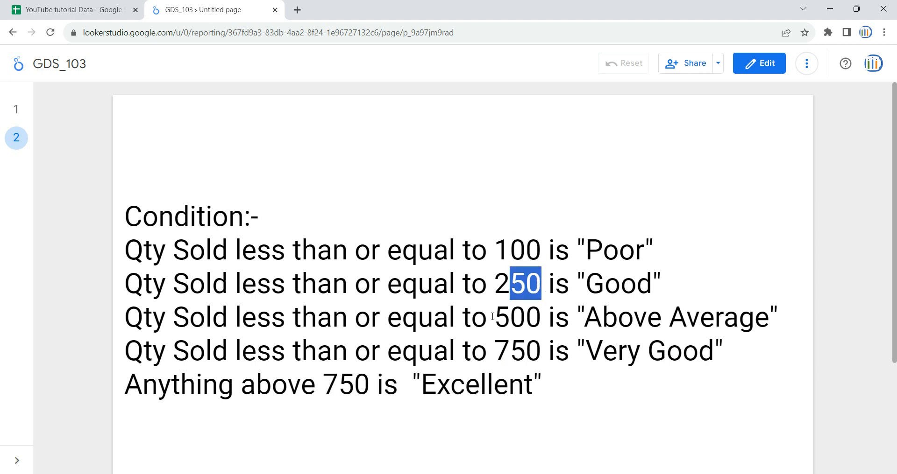
pyautogui.moveTo(495, 318); pyautogui.dragTo(542, 319)
pyautogui.click(538, 348)
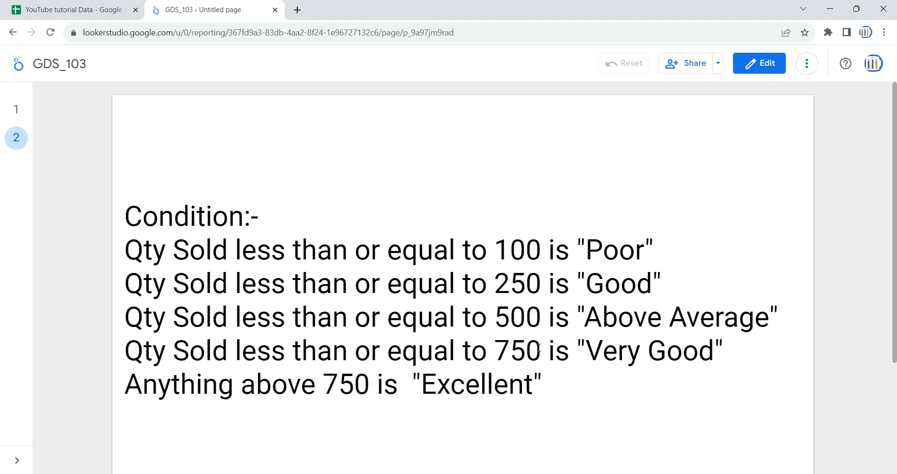
pyautogui.moveTo(538, 348); pyautogui.dragTo(480, 351)
# Check the Qty Sold column in the source spreadsheet and return to the report
pyautogui.click(74, 9)
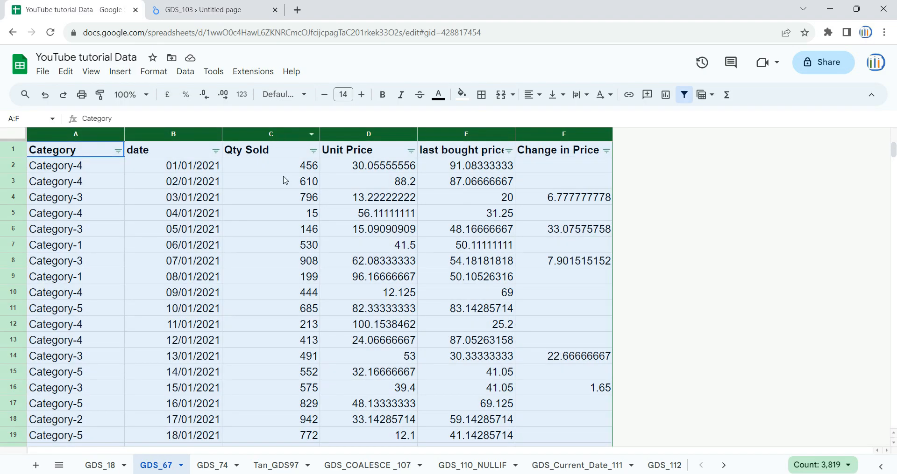
pyautogui.click(284, 182)
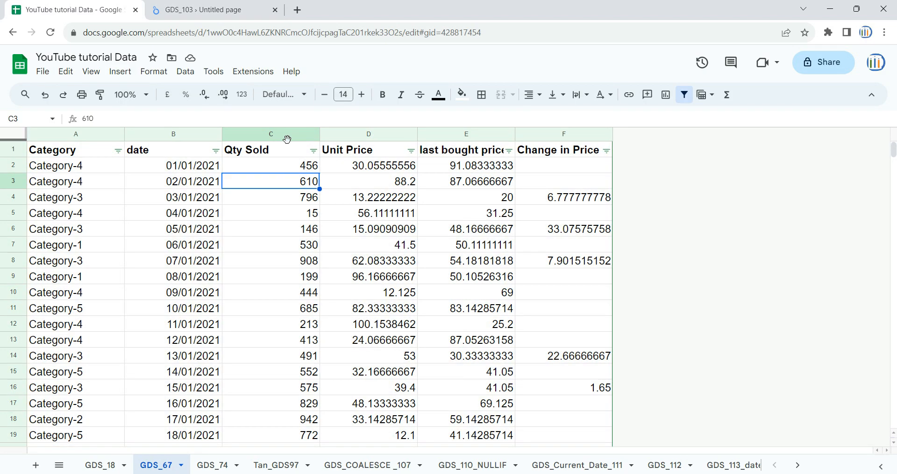
pyautogui.click(287, 139)
pyautogui.click(243, 10)
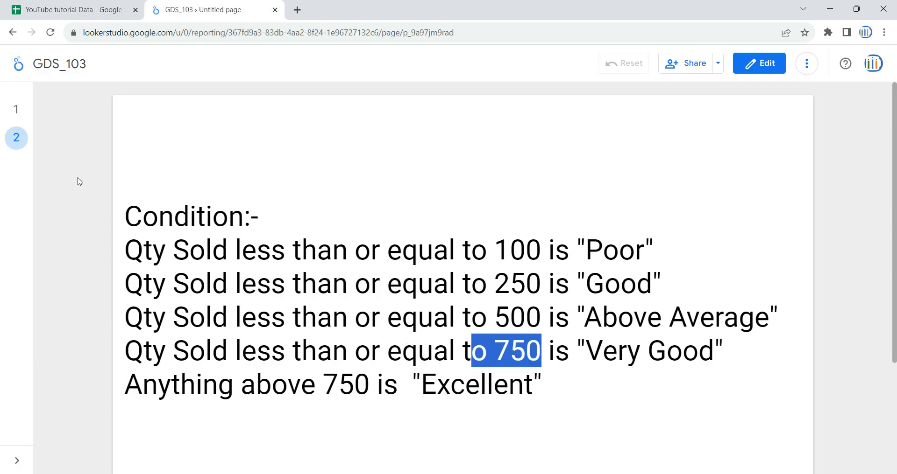
# Open page 1 of the report in edit mode and add a new blank page after it
pyautogui.click(16, 109)
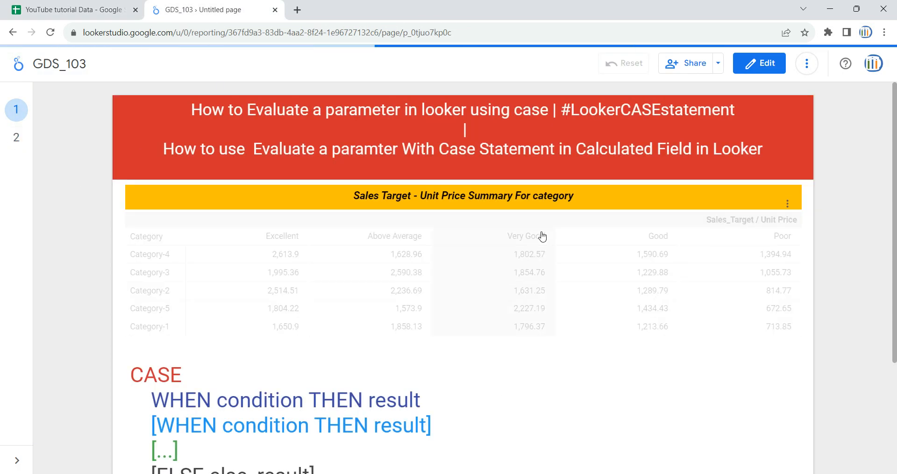
pyautogui.click(763, 65)
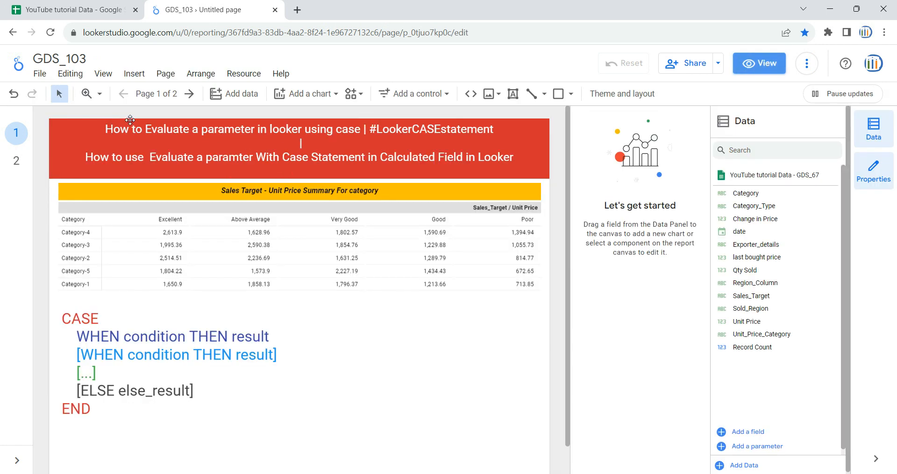
pyautogui.click(160, 74)
pyautogui.click(173, 93)
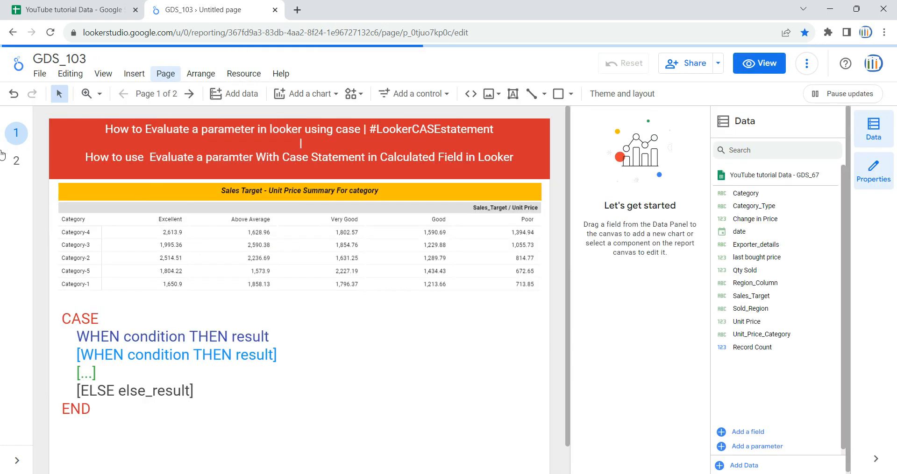
pyautogui.click(15, 161)
# Copy the red title banner and the yellow "Sales Target - Unit Price Summary For category" heading from page 1 to the new page 2
pyautogui.click(15, 133)
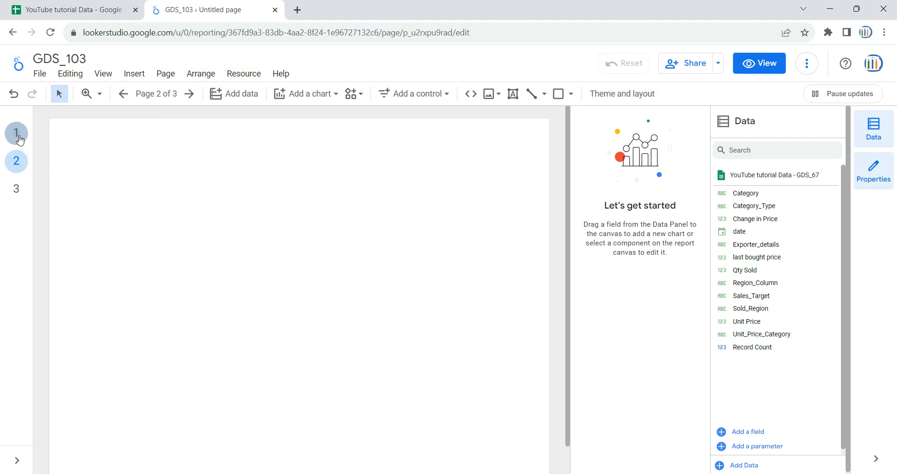
pyautogui.click(122, 163)
pyautogui.keyDown('shift'); pyautogui.click(91, 182); pyautogui.keyUp('shift')
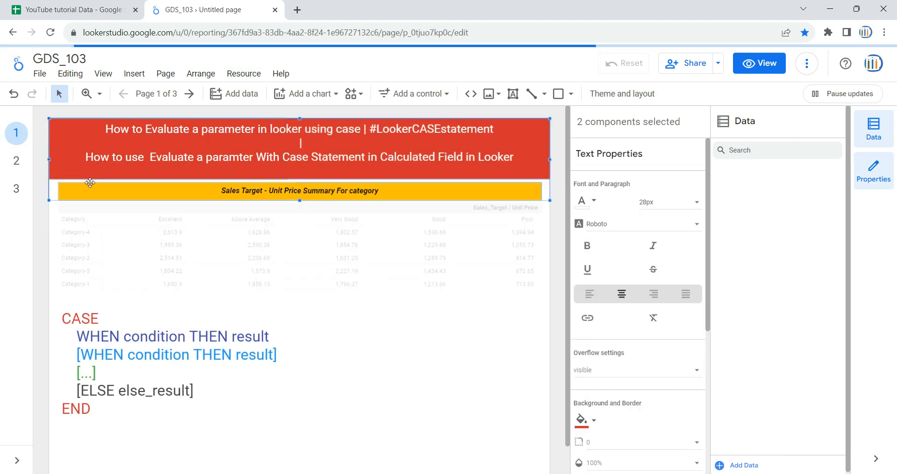
pyautogui.hotkey('ctrl', 'c')
pyautogui.click(15, 160)
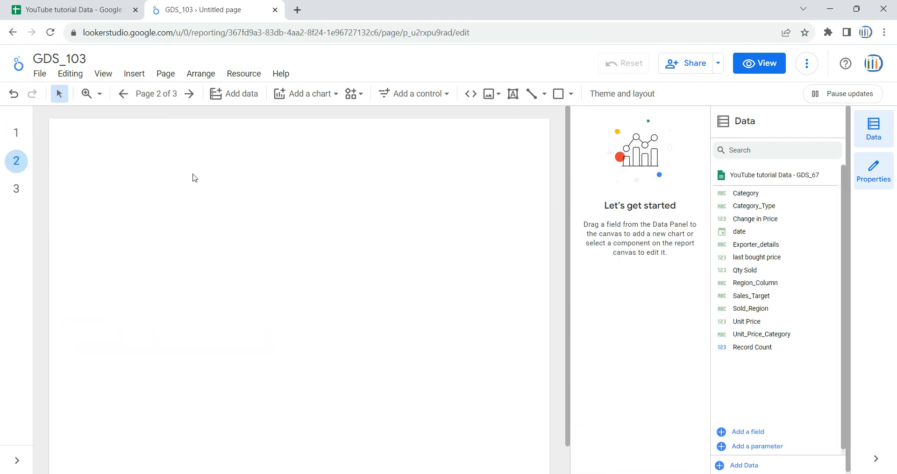
pyautogui.hotkey('ctrl', 'v')
# Extend the yellow heading's left edge slightly outward toward the page edge on page 2 and deselect it
pyautogui.click(160, 206)
pyautogui.click(60, 192)
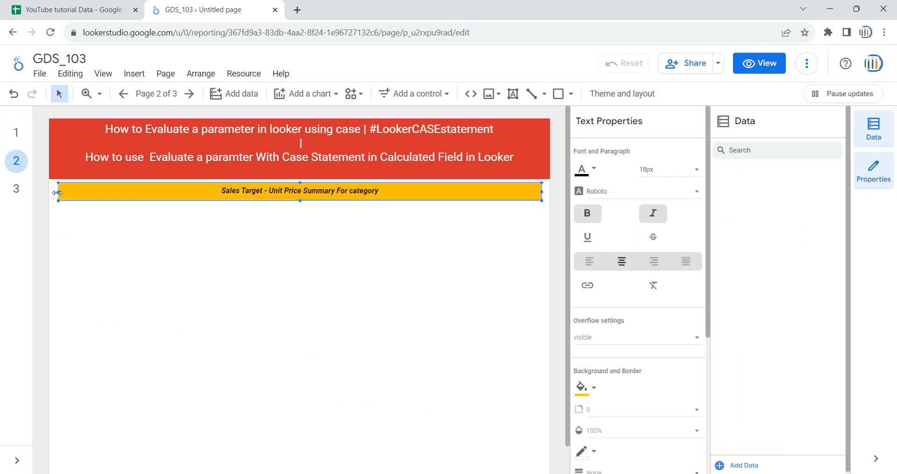
pyautogui.moveTo(57, 193); pyautogui.dragTo(52, 192)
pyautogui.click(169, 255)
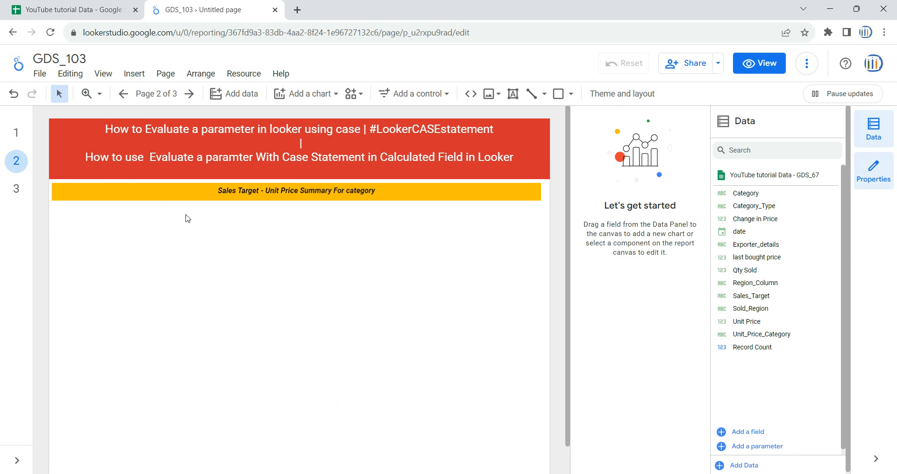
# Browse the connectors available for adding data to the report and close the list without connecting anything
pyautogui.click(232, 93)
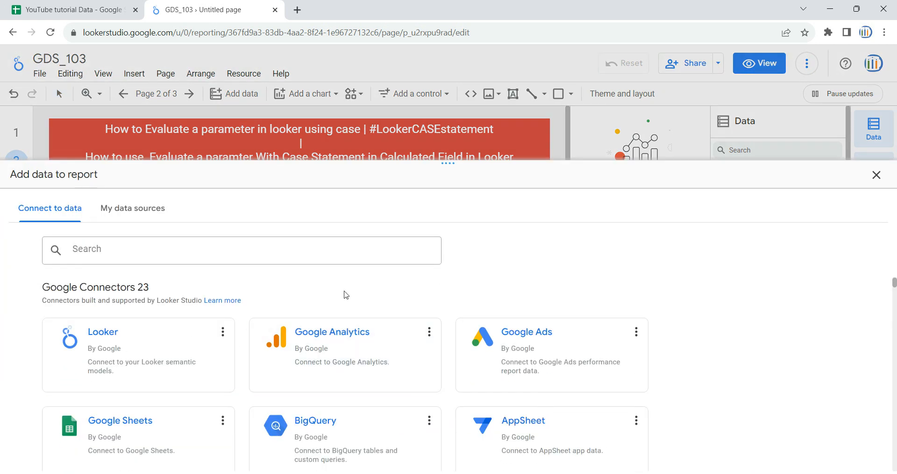
pyautogui.scroll(-4, 204, 322)
pyautogui.scroll(-3, 149, 322)
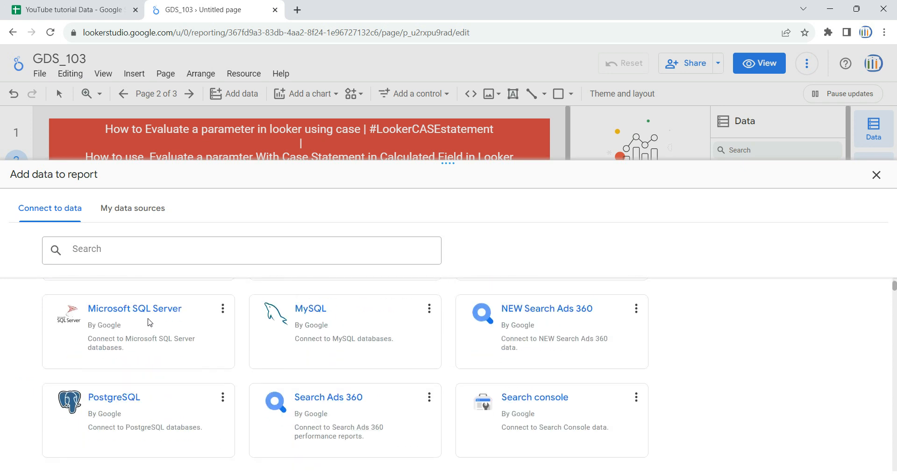
pyautogui.scroll(8, 190, 341)
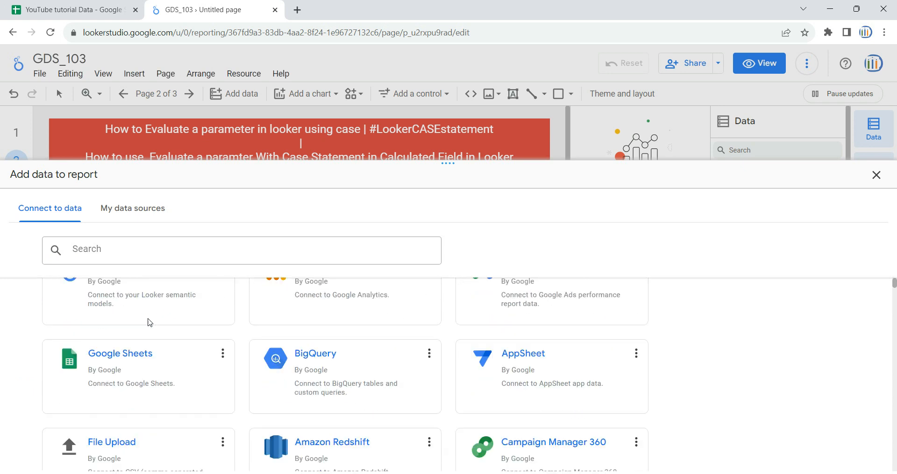
pyautogui.click(877, 174)
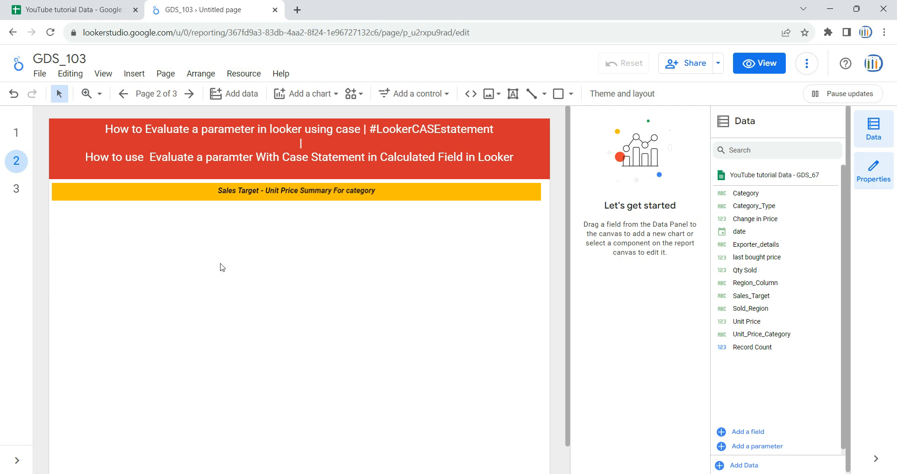
# Check the finished summary table on page 1, then insert a plain pivot table under the yellow heading on page 2
pyautogui.click(16, 133)
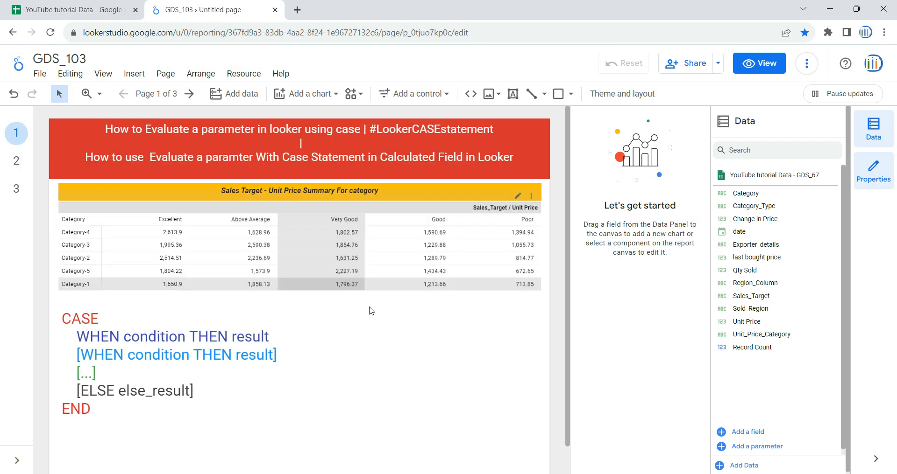
pyautogui.click(16, 160)
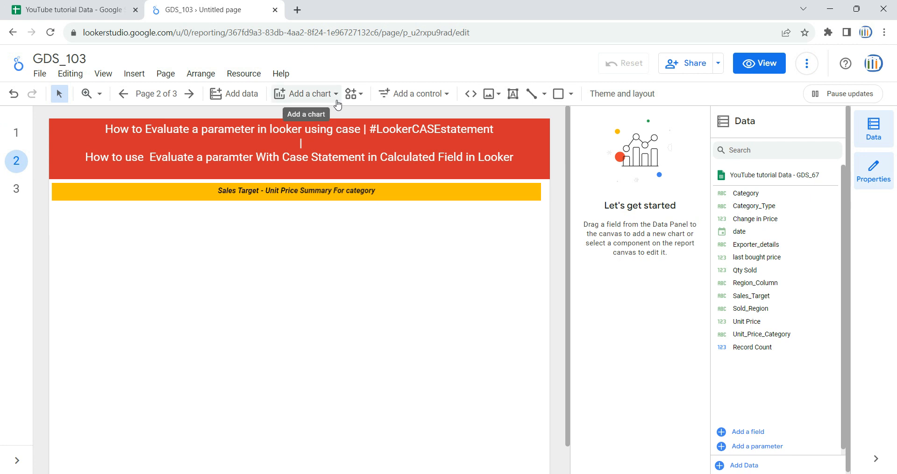
pyautogui.click(311, 96)
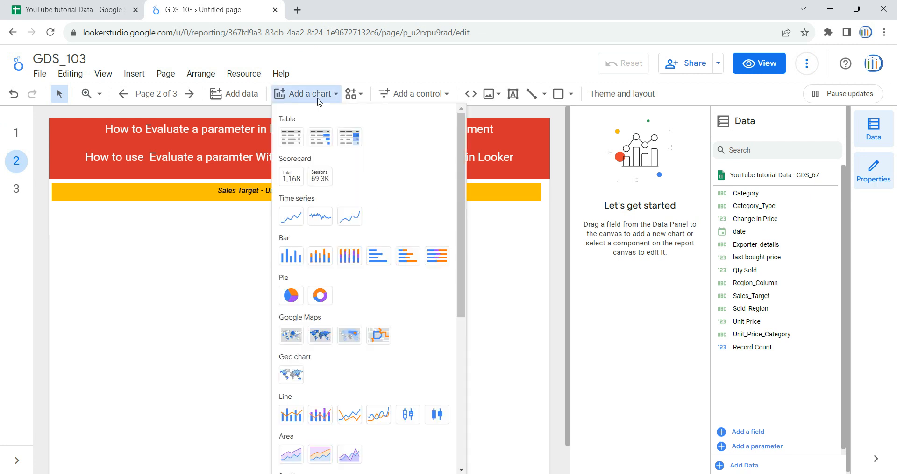
pyautogui.scroll(-6, 322, 313)
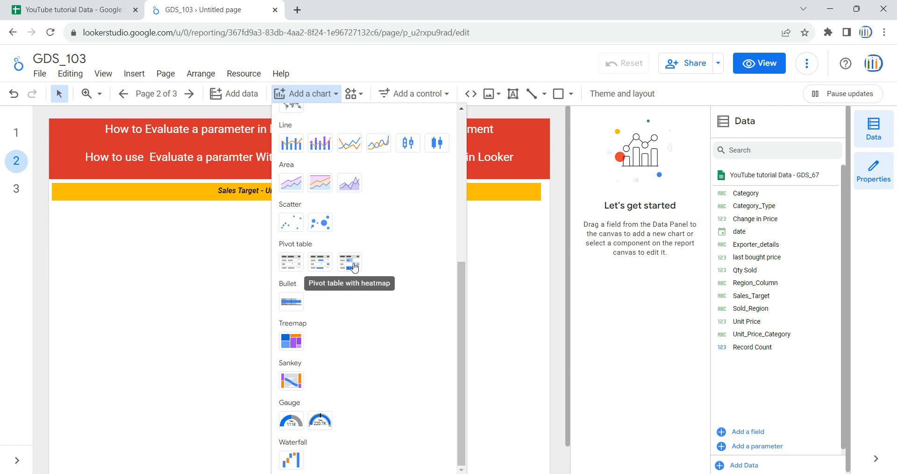
pyautogui.click(289, 265)
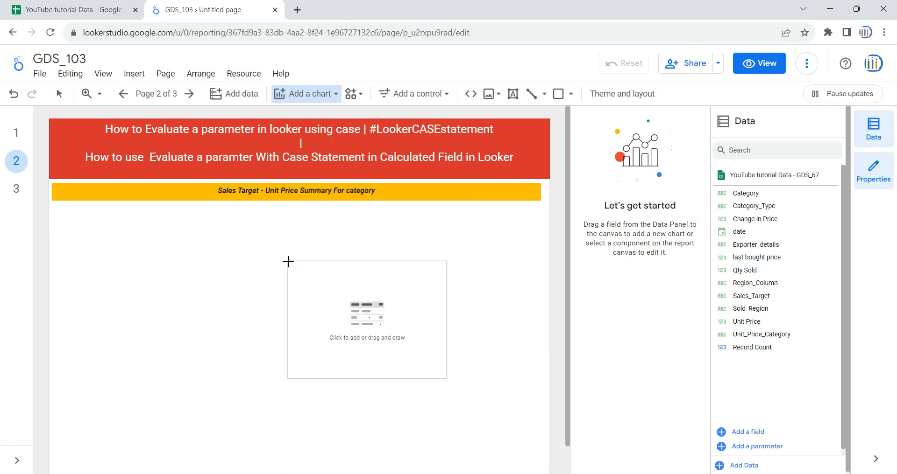
pyautogui.click(56, 208)
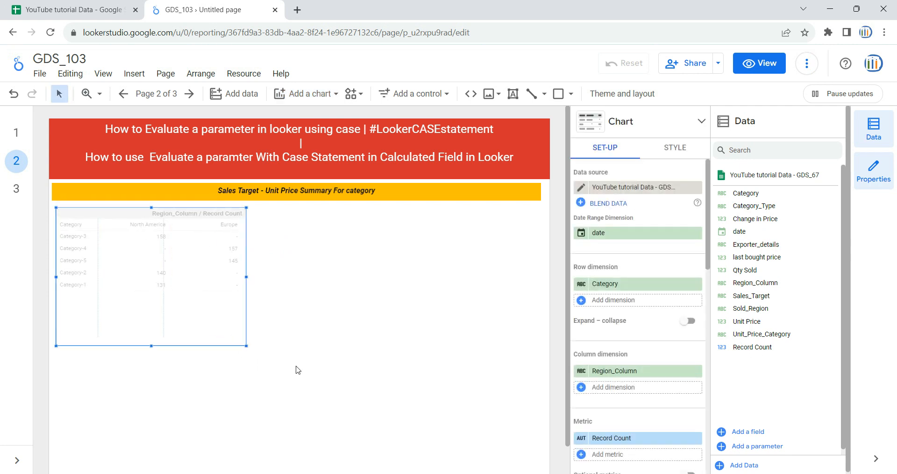
# Enlarge the pivot table to span nearly the full page width and widen its Category column
pyautogui.moveTo(298, 371); pyautogui.dragTo(535, 455)
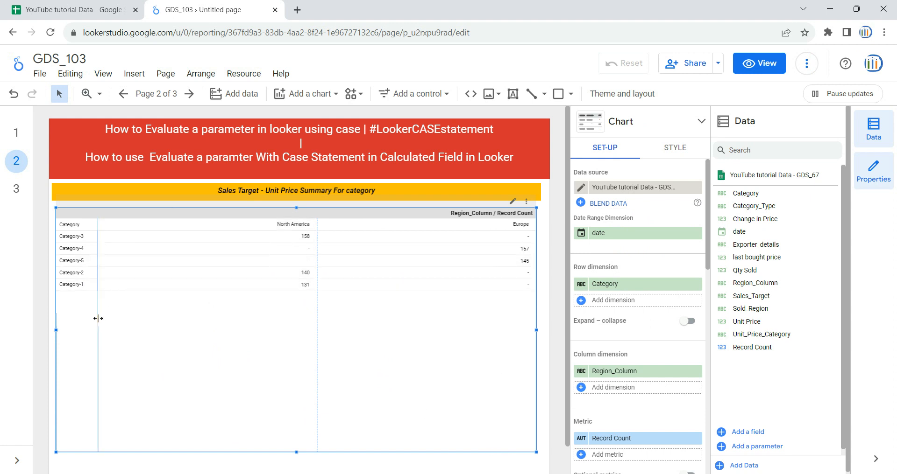
pyautogui.moveTo(98, 318); pyautogui.dragTo(134, 322)
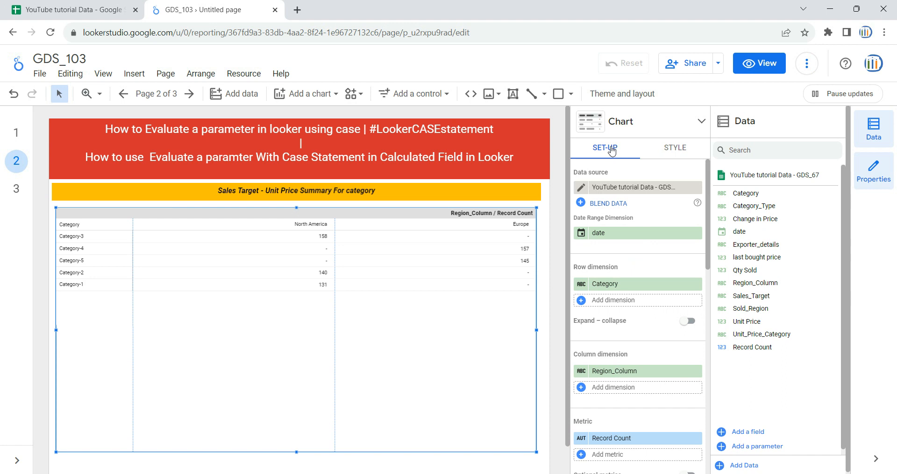
# Look through the data sources available for the pivot table and keep the current one
pyautogui.click(616, 188)
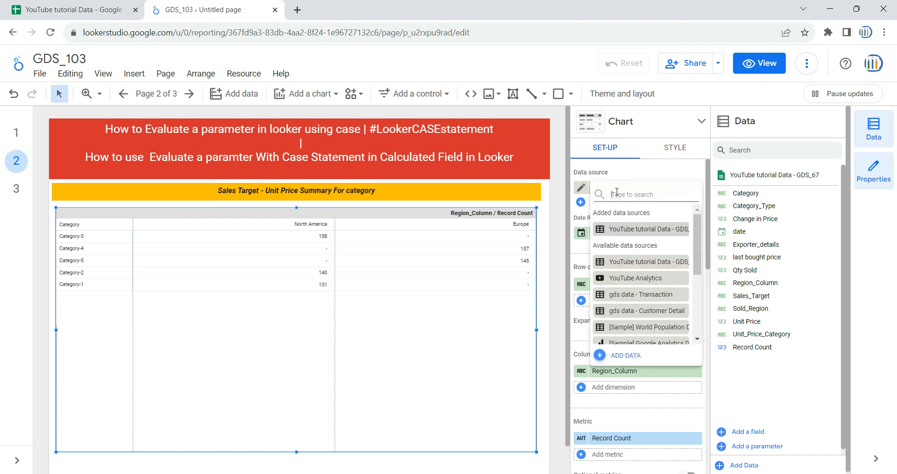
pyautogui.scroll(-3, 631, 277)
pyautogui.scroll(3, 632, 278)
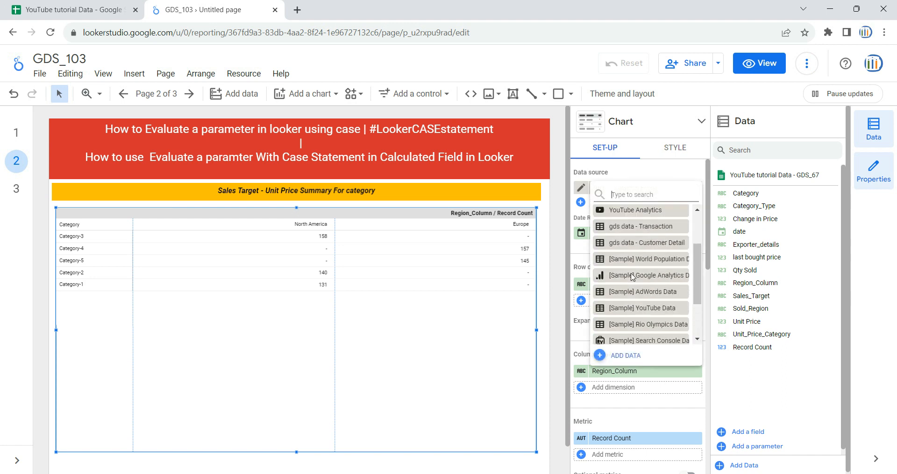
pyautogui.click(654, 121)
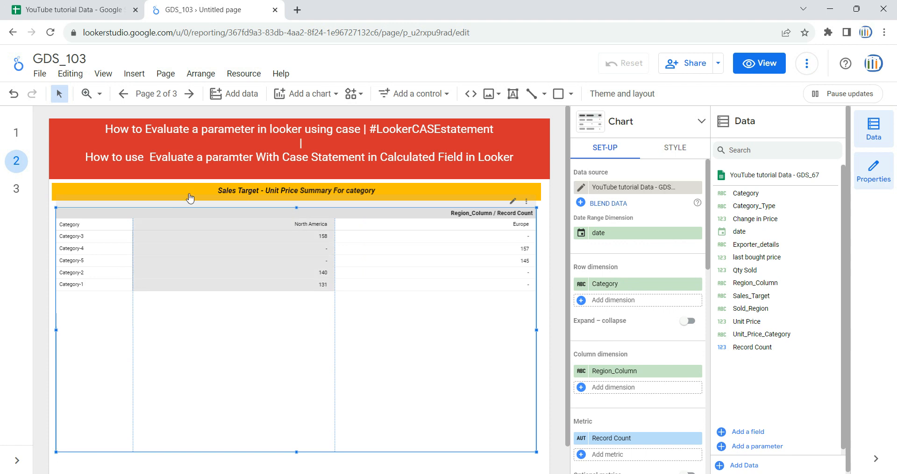
# Review the Qty Sold rating conditions on page 3 and return to the pivot table on page 2
pyautogui.click(16, 189)
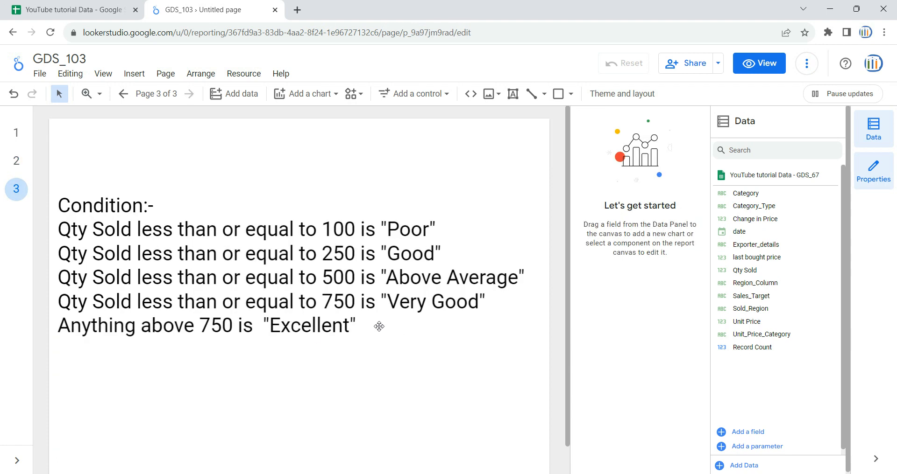
pyautogui.click(406, 327)
pyautogui.moveTo(384, 324); pyautogui.dragTo(28, 211)
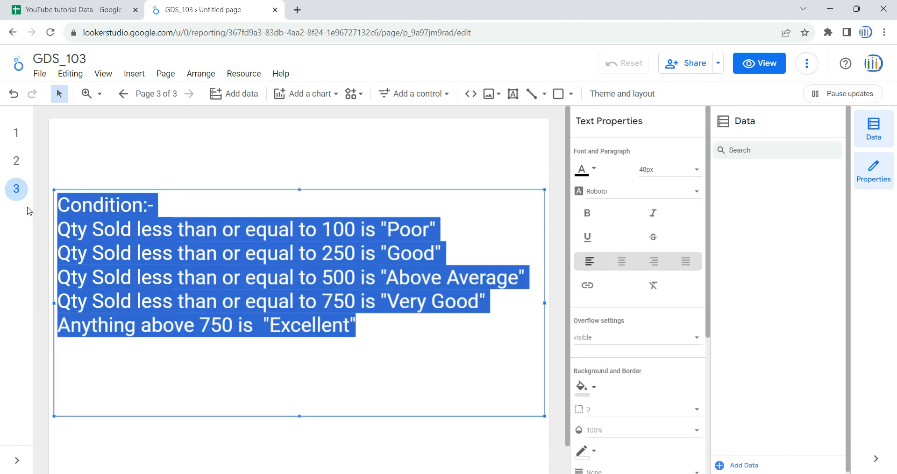
pyautogui.click(22, 169)
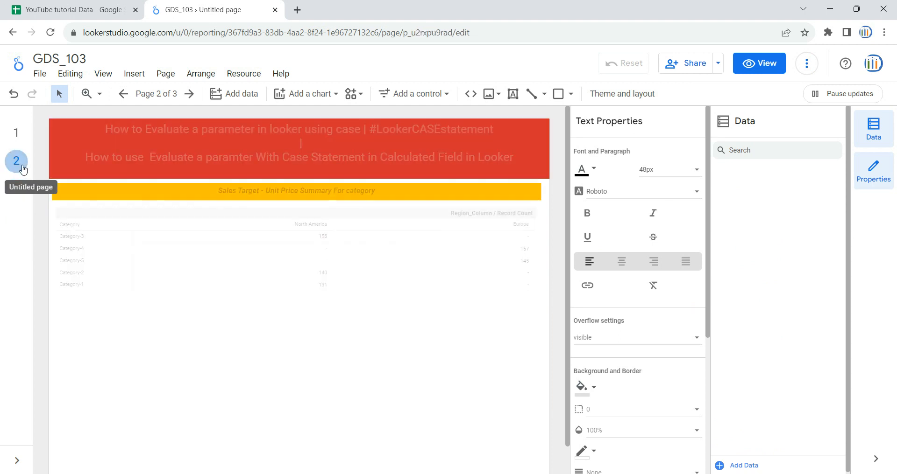
pyautogui.click(247, 316)
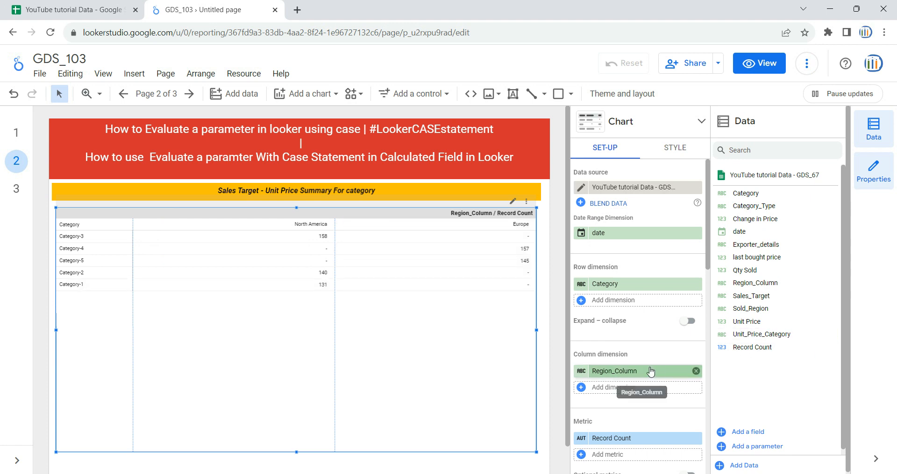
pyautogui.scroll(-3, 649, 371)
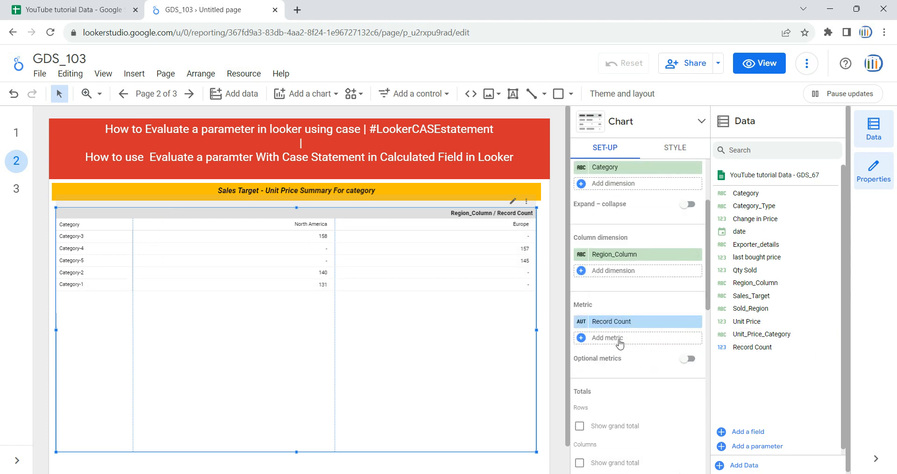
pyautogui.click(620, 344)
pyautogui.click(623, 460)
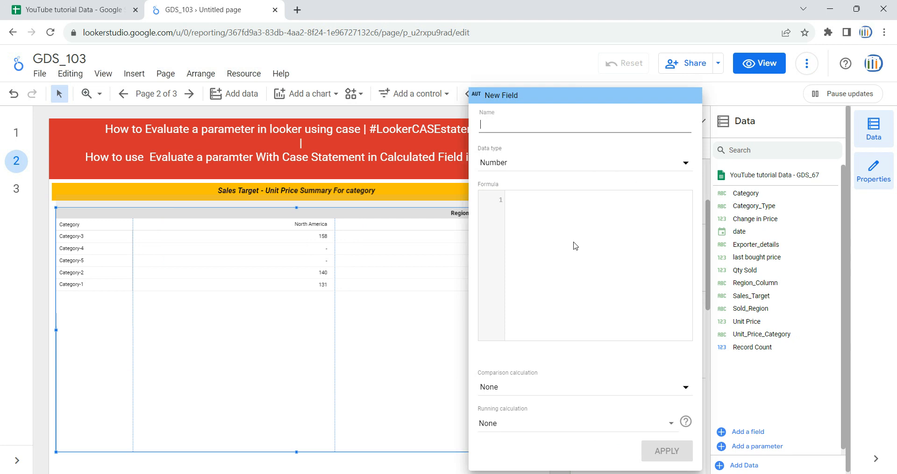
pyautogui.click(546, 211)
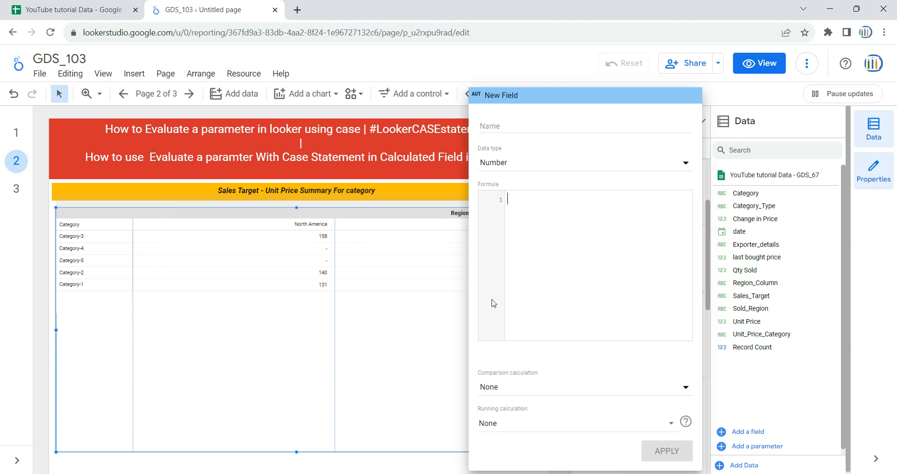
pyautogui.click(432, 366)
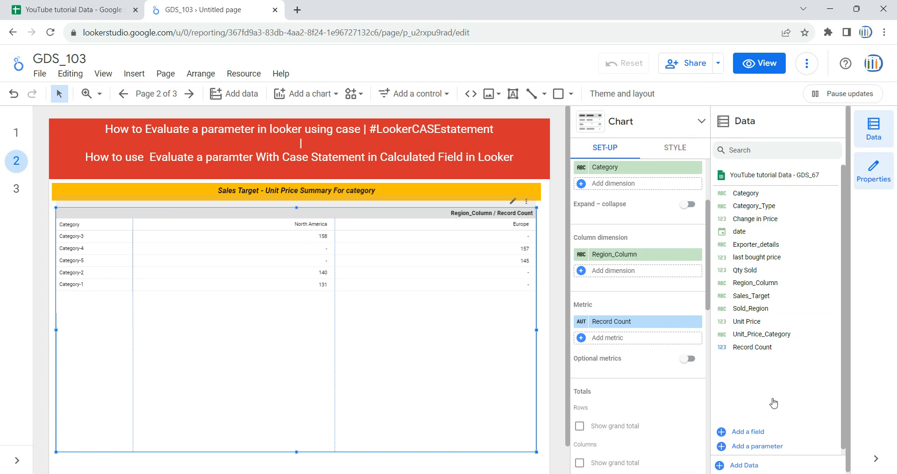
pyautogui.click(750, 435)
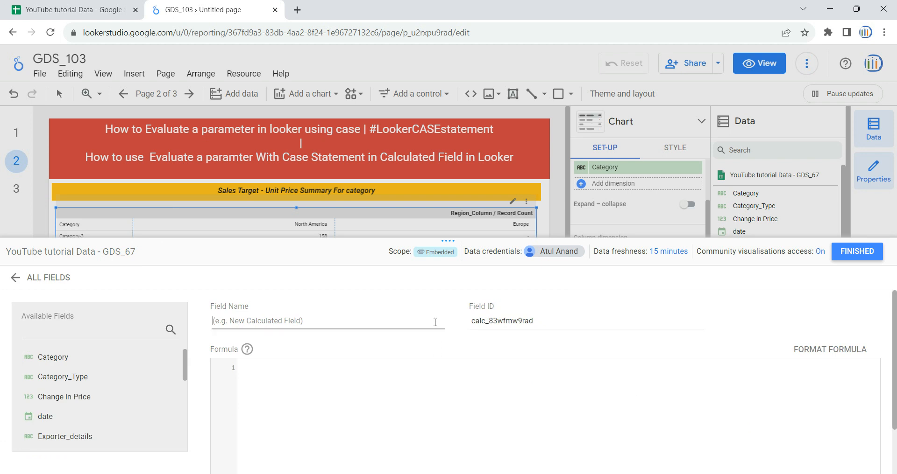
pyautogui.scroll(-2, 822, 394)
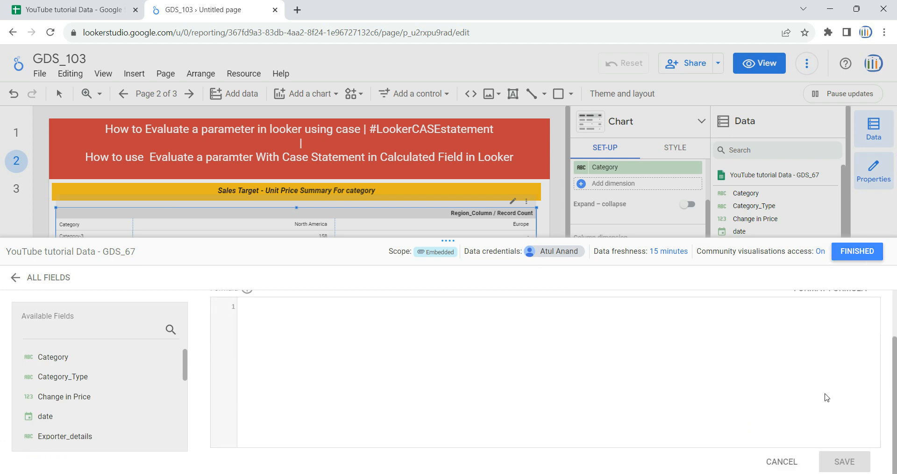
pyautogui.scroll(1, 817, 392)
pyautogui.scroll(-1, 808, 402)
pyautogui.click(789, 463)
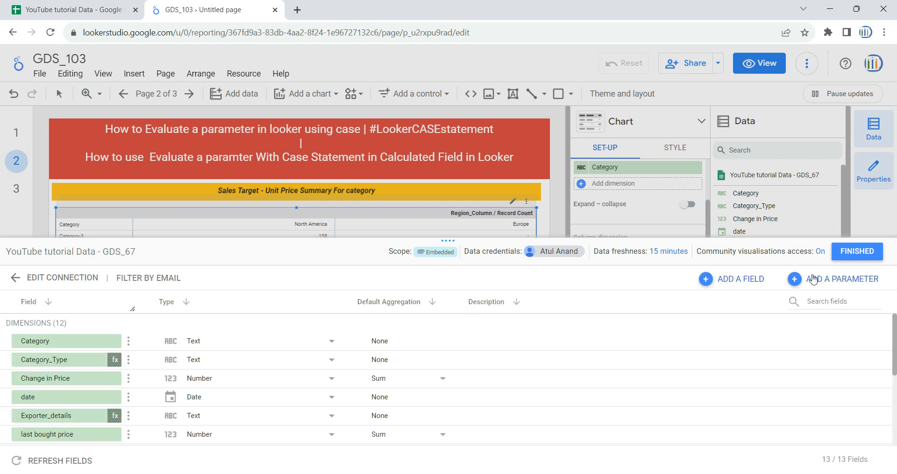
pyautogui.click(847, 262)
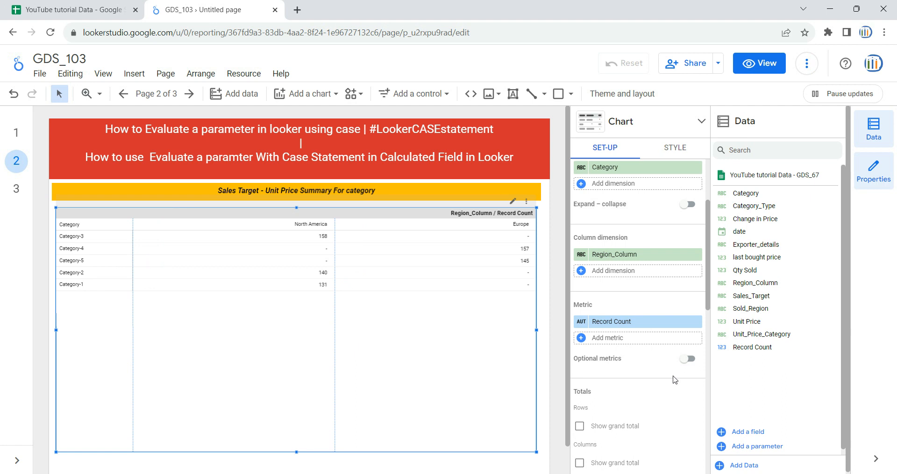
# Create a new calculated field in the data source and name it "New Region_Ver1"
pyautogui.click(752, 437)
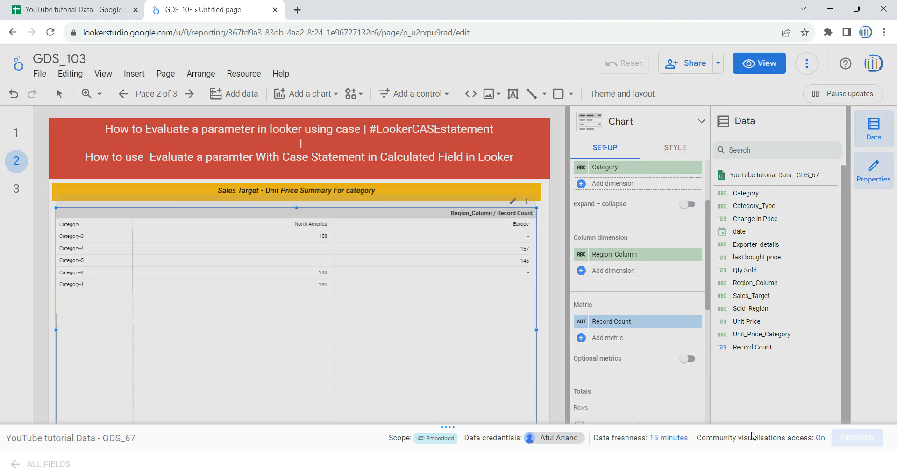
pyautogui.click(289, 322)
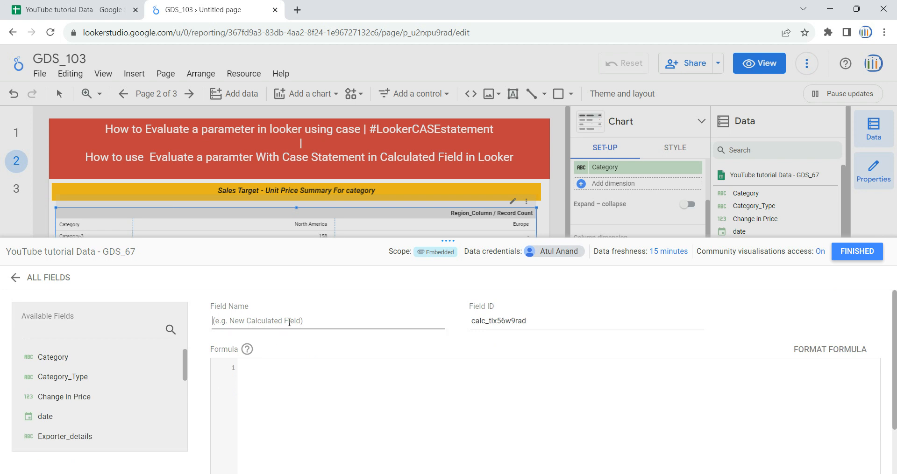
pyautogui.click(299, 397)
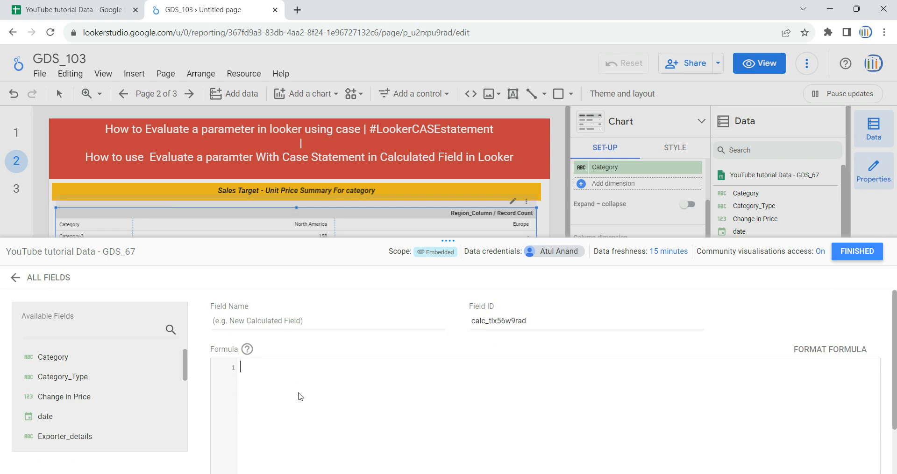
pyautogui.click(281, 322)
pyautogui.write('New Region_Ver1')
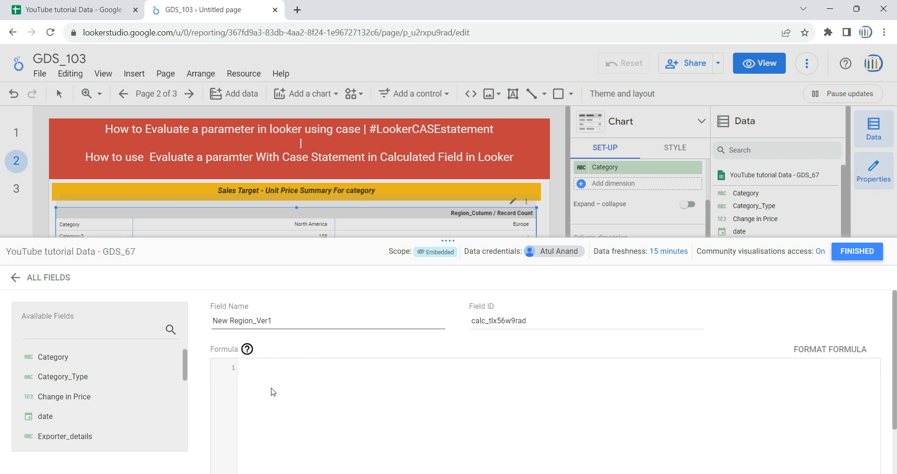
# Begin the field's formula with CASE and a first condition returning "Poor" when Qty Sold <=100
pyautogui.click(320, 362)
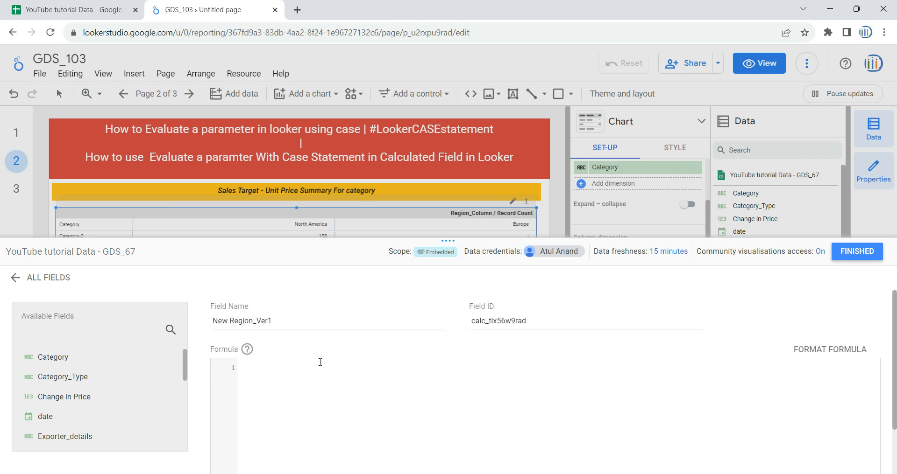
pyautogui.write('case ')
pyautogui.write('when')
pyautogui.scroll(-1, 320, 362)
pyautogui.write('qty')
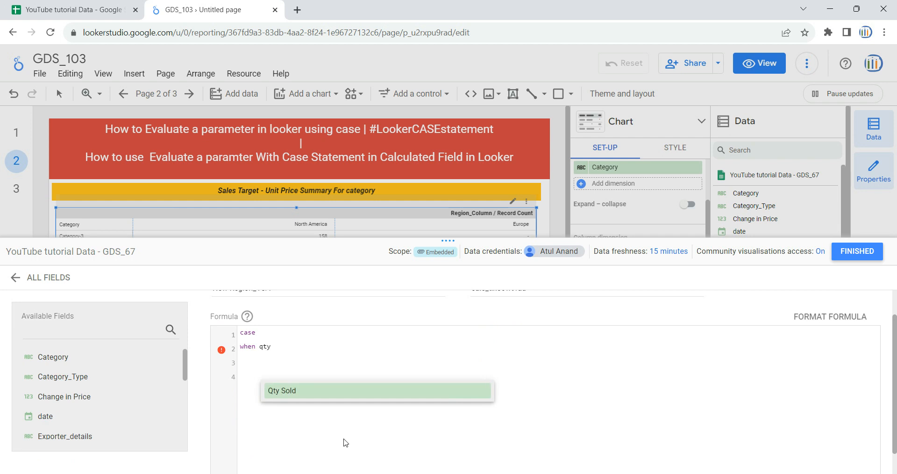
pyautogui.click(350, 398)
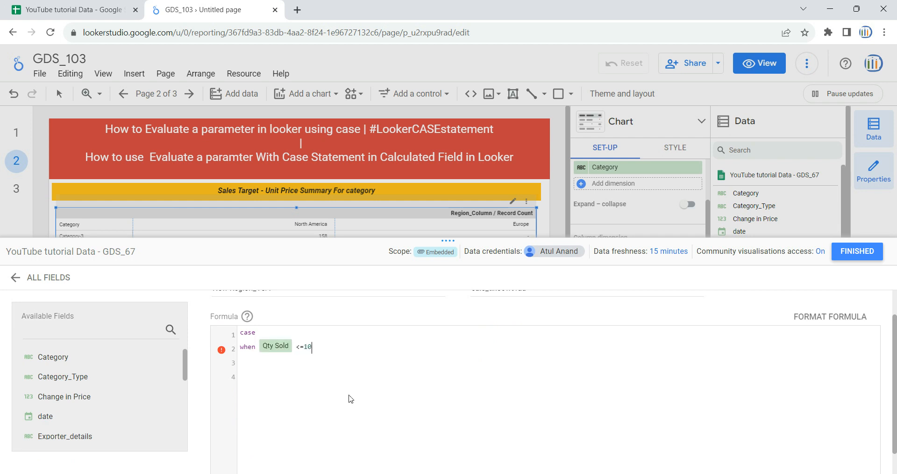
pyautogui.write('<=100 then "Poor"')
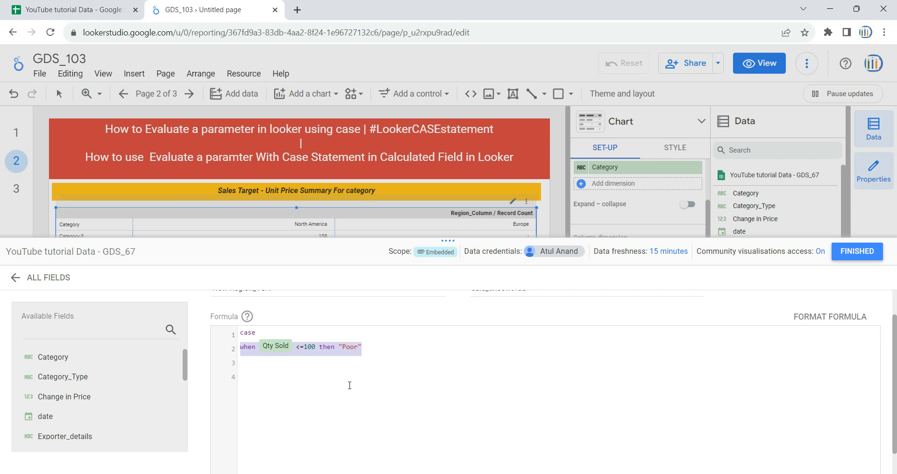
# Repeat the Qty Sold <=100 "Poor" condition on four further lines of the formula
pyautogui.write(',')
pyautogui.write('when Qty Sold <=100 then "Poor"')
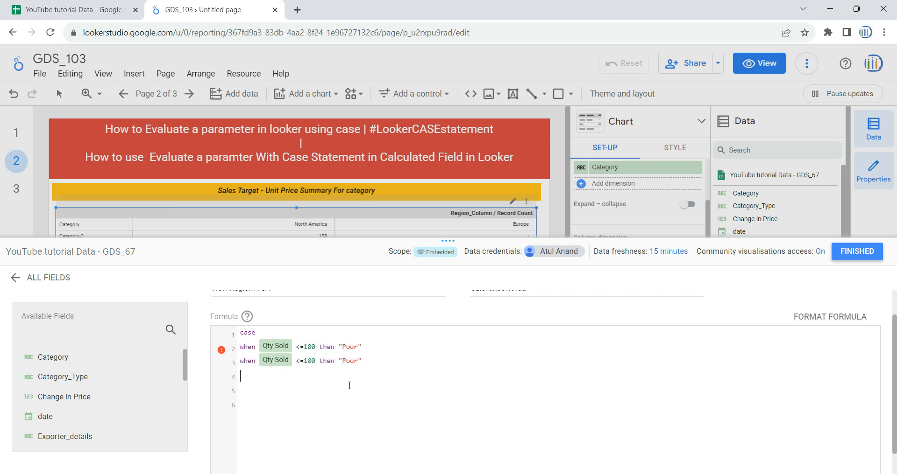
pyautogui.write('when Qty Sold <=100 then "Poor"')
pyautogui.press('Return')
pyautogui.write('when Qty Sold <=100 then "Poor"')
pyautogui.press('Return')
pyautogui.write('when Qty Sold <=100 then "Poor"')
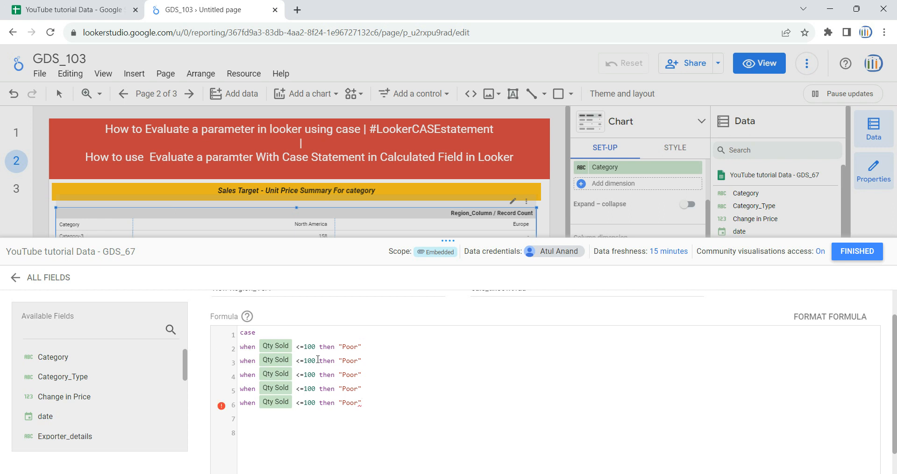
# Change the second condition to return "Good" when Qty Sold <=250
pyautogui.moveTo(315, 360); pyautogui.dragTo(304, 361)
pyautogui.write('250')
pyautogui.doubleClick(347, 361)
pyautogui.write('Good')
# Change the third condition to return "Above Average" when Qty Sold <=500
pyautogui.press('BackSpace')
pyautogui.press('BackSpace')
pyautogui.press('BackSpace')
pyautogui.write('500')
pyautogui.press('BackSpace')
pyautogui.press('BackSpace')
pyautogui.write('Above Aver')
# Change the fourth condition to return "very Good" when Qty Sold <=750
pyautogui.press('Left')
pyautogui.press('Left')
pyautogui.press('Left')
pyautogui.press('BackSpace')
pyautogui.press('BackSpace')
pyautogui.press('BackSpace')
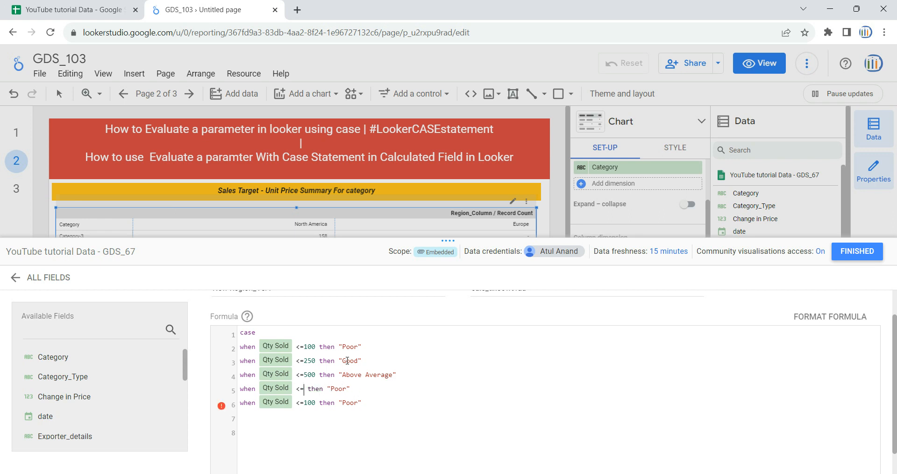
pyautogui.write('750')
pyautogui.write('Good')
# Replace the spare fifth condition with Else "Excellent" and close the CASE formula with end
pyautogui.hotkey('shift', 'Up')
pyautogui.hotkey('shift', 'Right')
pyautogui.hotkey('shift', 'Right')
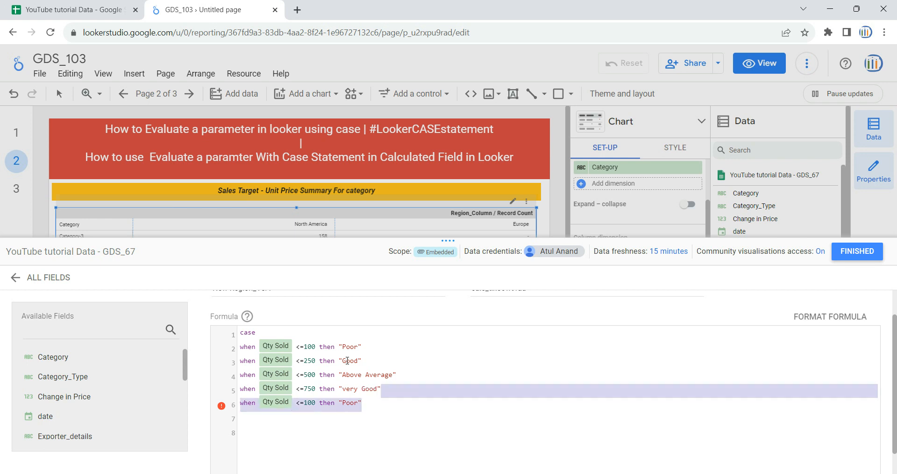
pyautogui.press('BackSpace')
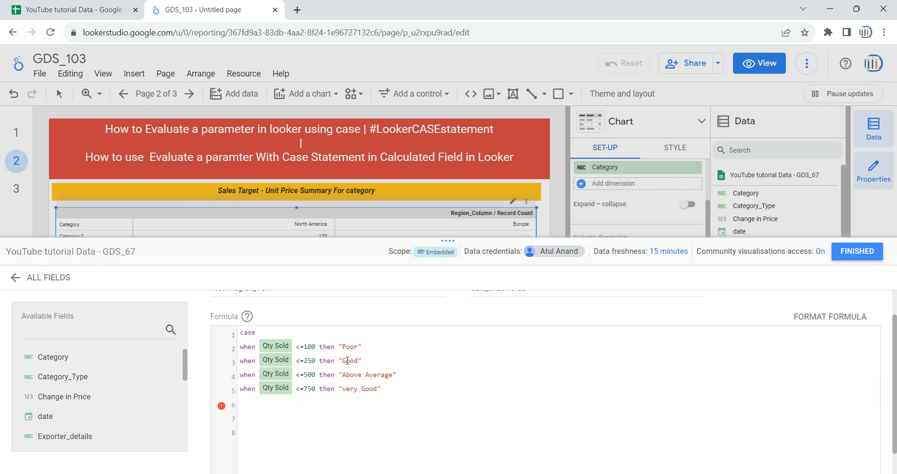
pyautogui.press('BackSpace')
pyautogui.press('Return')
pyautogui.write('Else "Excellent')
pyautogui.press('Return')
pyautogui.write('end')
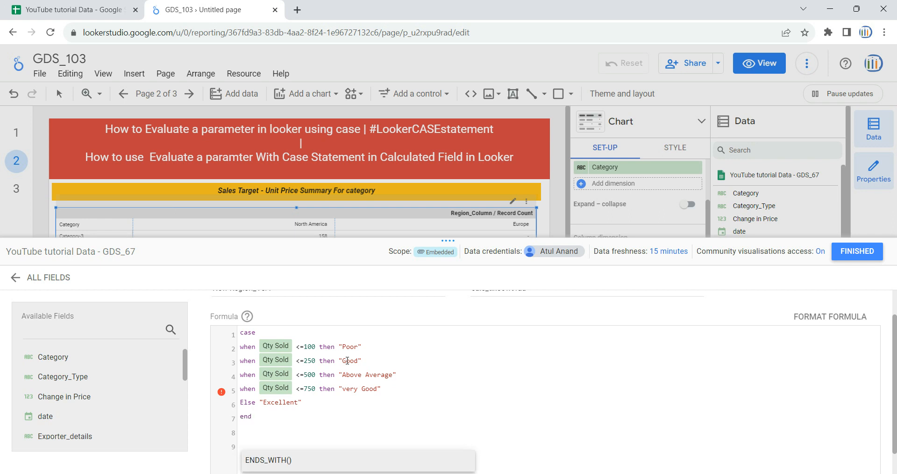
pyautogui.click(399, 408)
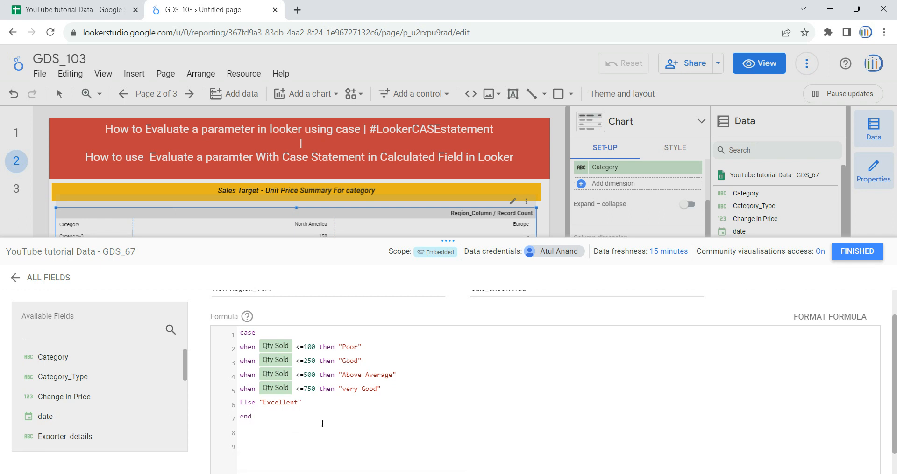
# Review the Qty Sold comparisons and the rating text each condition of the formula returns
pyautogui.scroll(1, 351, 386)
pyautogui.scroll(1, 352, 385)
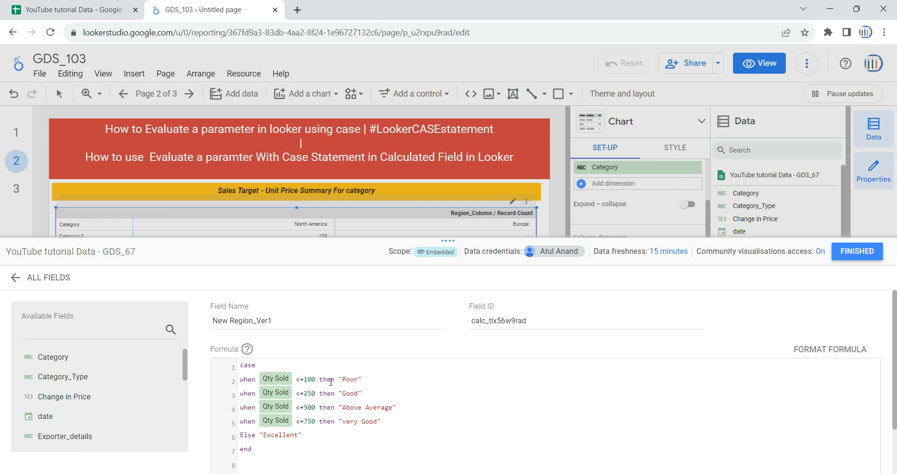
pyautogui.moveTo(331, 381); pyautogui.dragTo(256, 382)
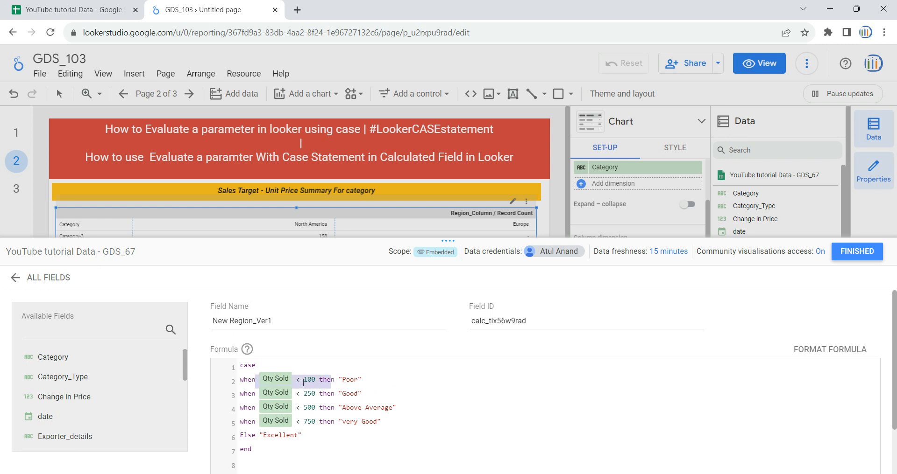
pyautogui.click(292, 381)
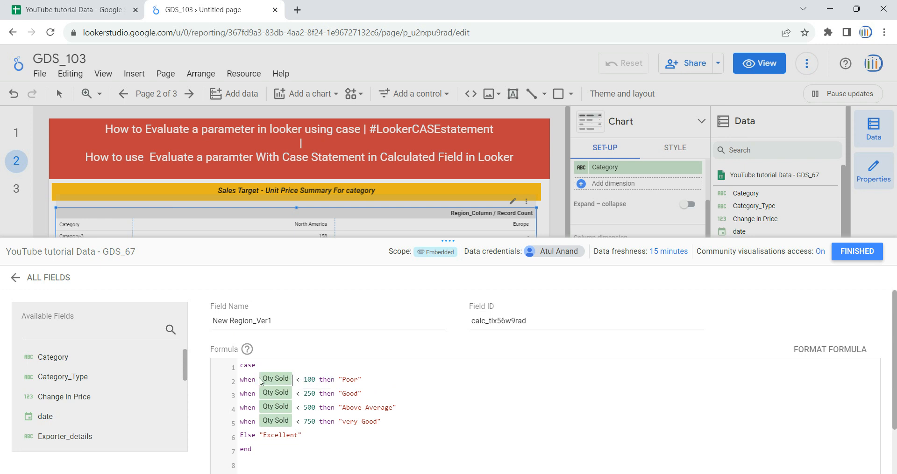
pyautogui.moveTo(297, 380); pyautogui.dragTo(307, 422)
pyautogui.click(300, 397)
pyautogui.click(297, 381)
pyautogui.moveTo(297, 379); pyautogui.dragTo(309, 380)
pyautogui.click(298, 394)
pyautogui.moveTo(296, 380); pyautogui.dragTo(357, 393)
pyautogui.click(334, 394)
pyautogui.moveTo(300, 407); pyautogui.dragTo(391, 408)
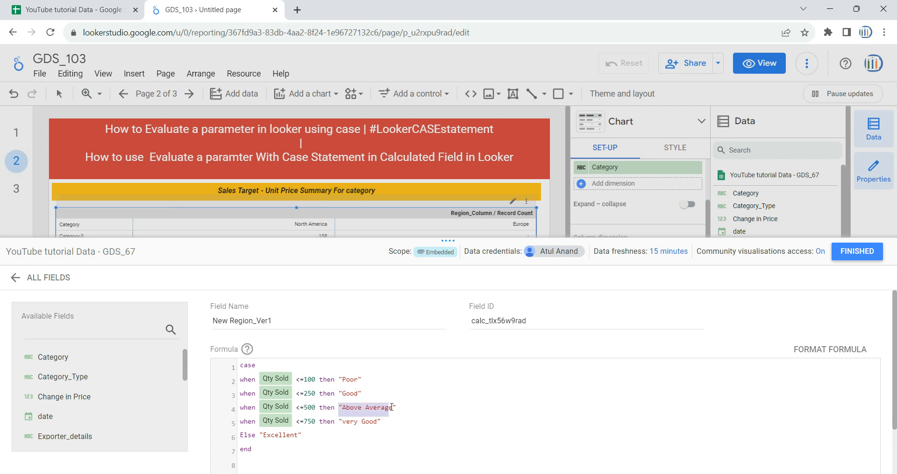
pyautogui.moveTo(296, 421); pyautogui.dragTo(367, 422)
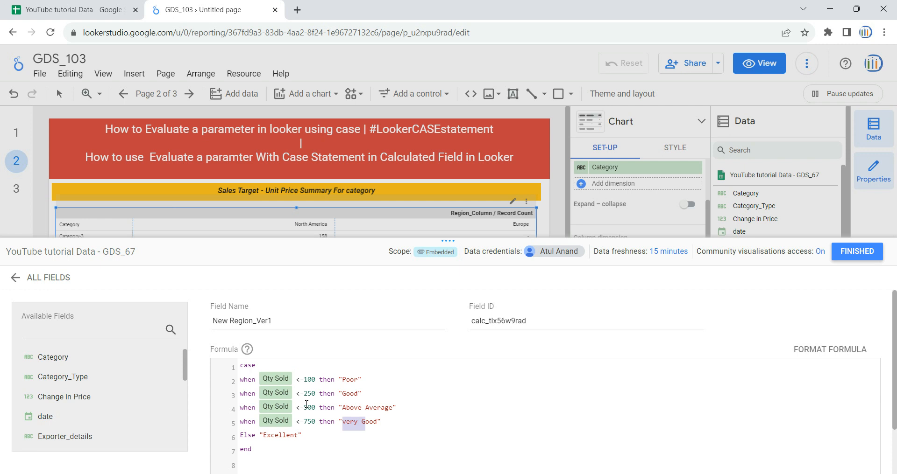
pyautogui.moveTo(297, 408); pyautogui.dragTo(304, 408)
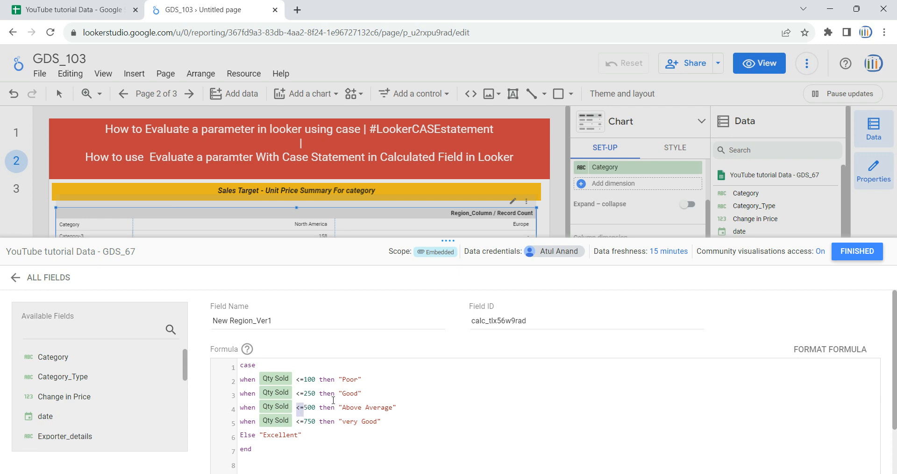
pyautogui.moveTo(344, 383); pyautogui.dragTo(363, 397)
pyautogui.click(257, 369)
pyautogui.click(322, 409)
# Go through the CASE formula line by line, from the <=100 condition to the Else "Excellent" fallback
pyautogui.doubleClick(301, 381)
pyautogui.moveTo(303, 381); pyautogui.dragTo(236, 383)
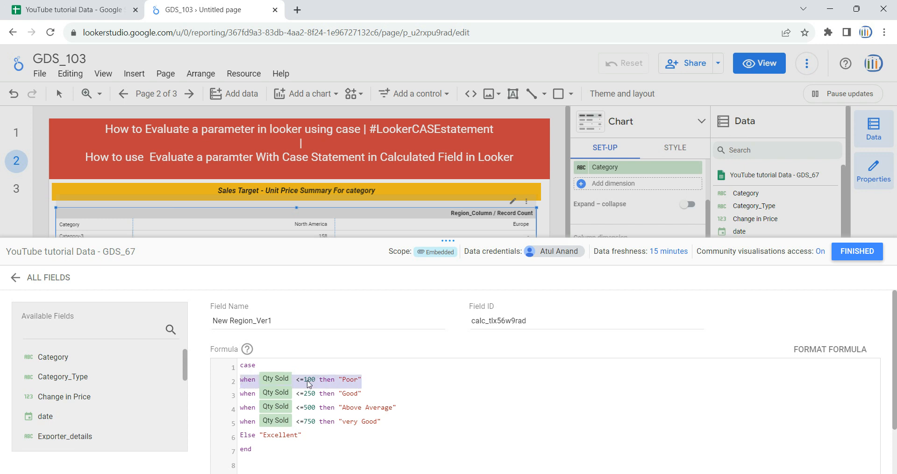
pyautogui.moveTo(364, 395); pyautogui.dragTo(241, 395)
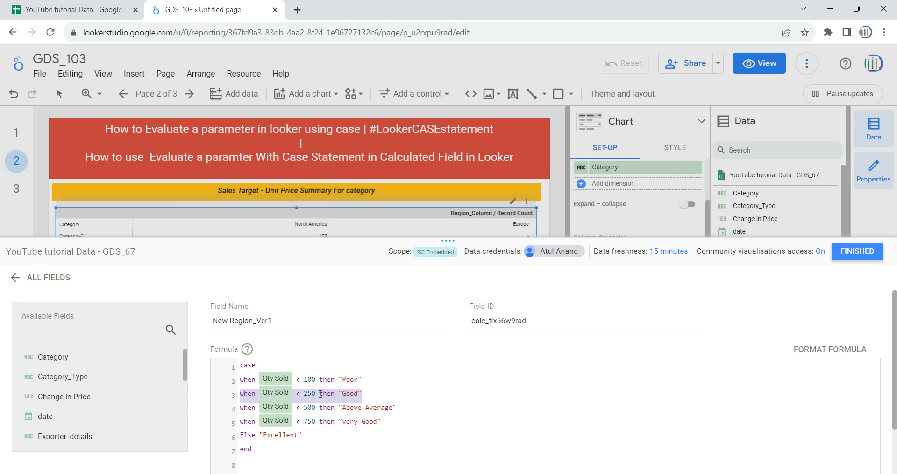
pyautogui.click(362, 395)
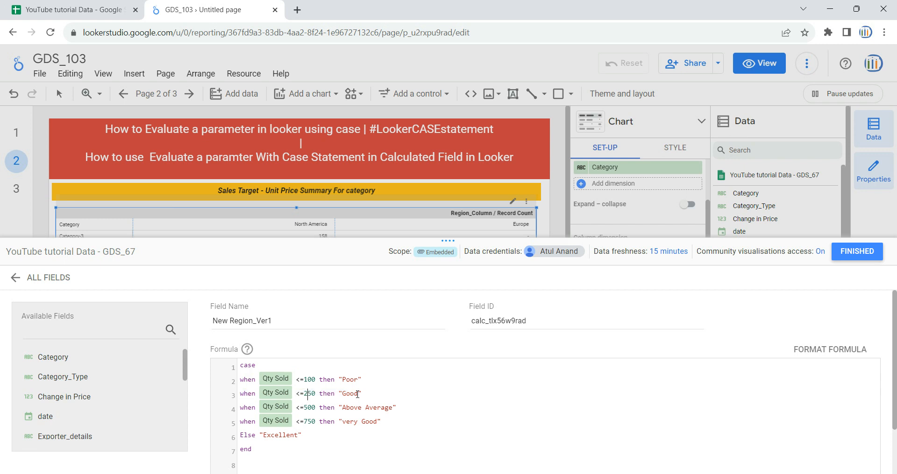
pyautogui.moveTo(361, 394); pyautogui.dragTo(235, 397)
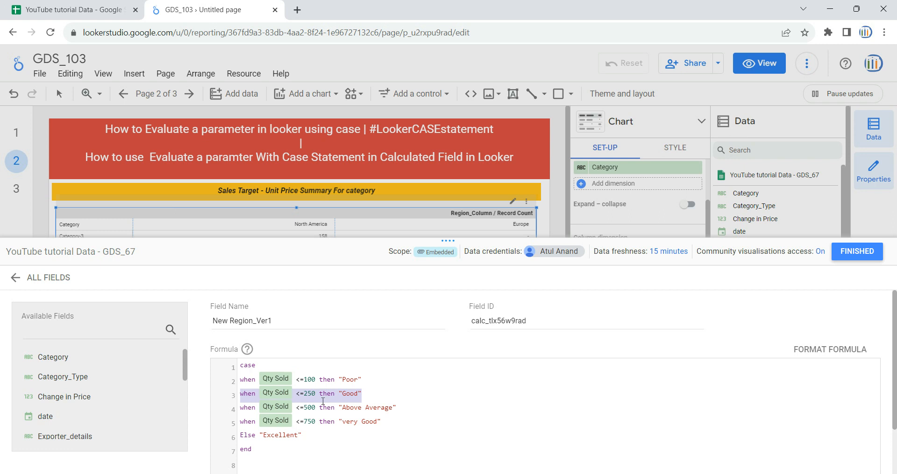
pyautogui.click(362, 405)
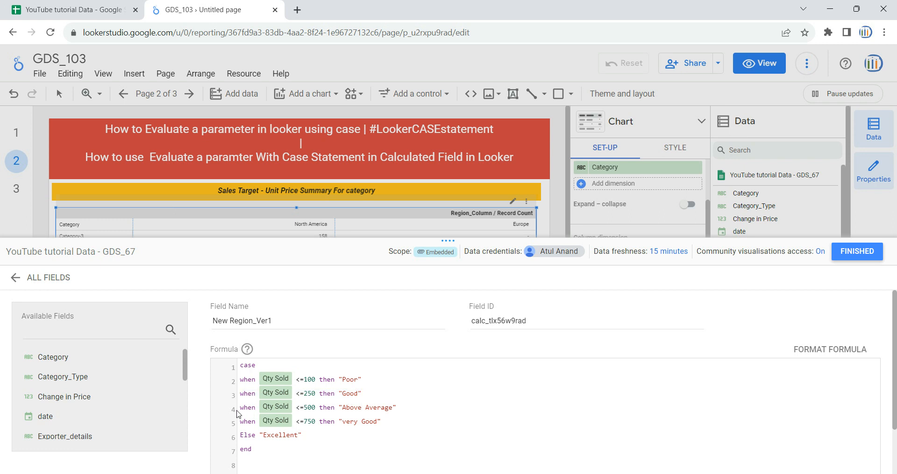
pyautogui.moveTo(237, 410); pyautogui.dragTo(388, 408)
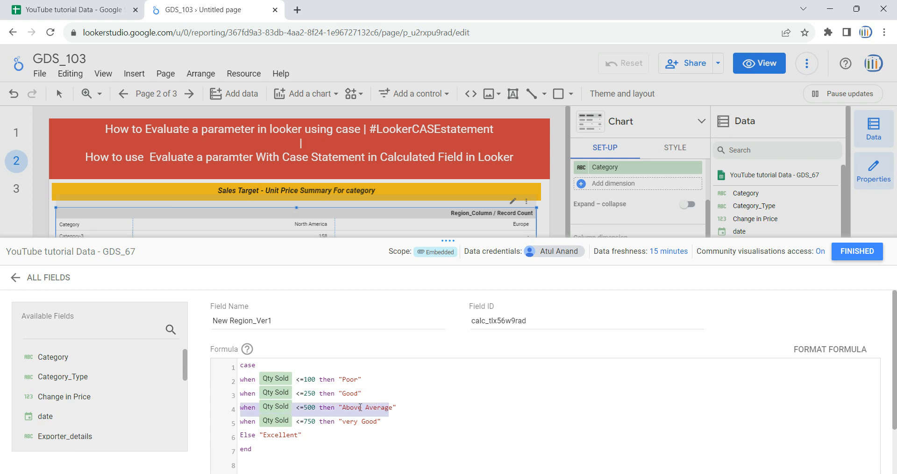
pyautogui.moveTo(295, 408); pyautogui.dragTo(318, 409)
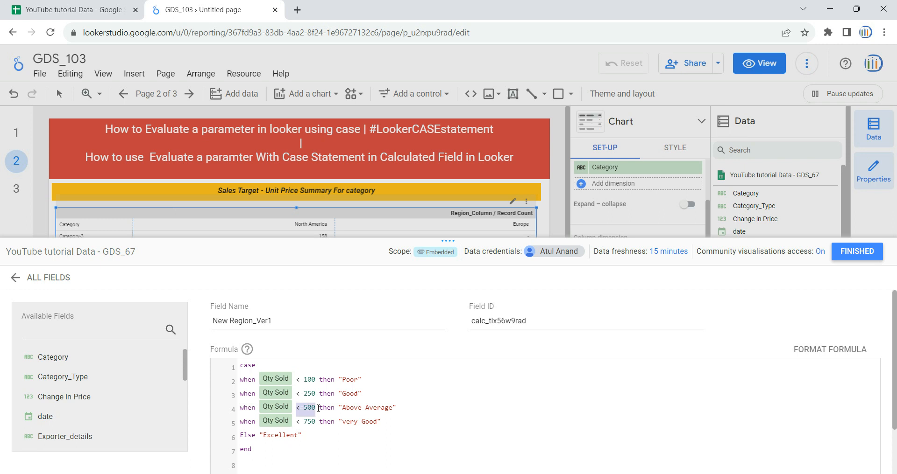
pyautogui.click(318, 409)
pyautogui.moveTo(339, 408); pyautogui.dragTo(393, 409)
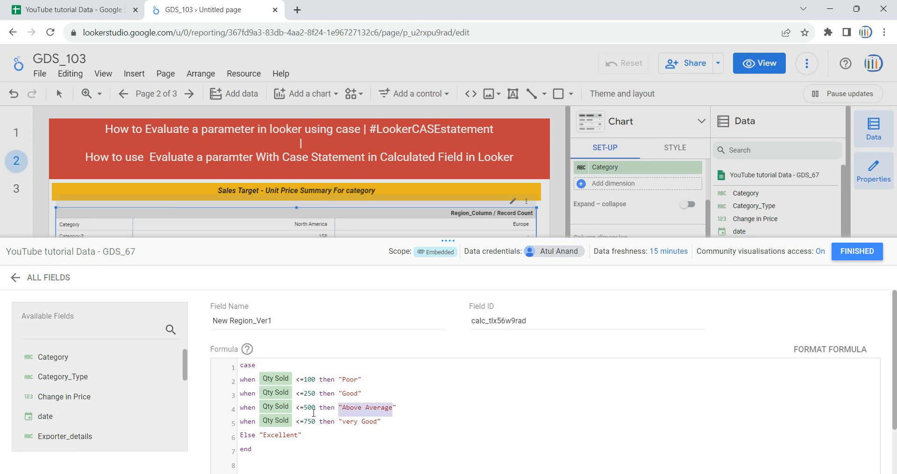
pyautogui.click(314, 417)
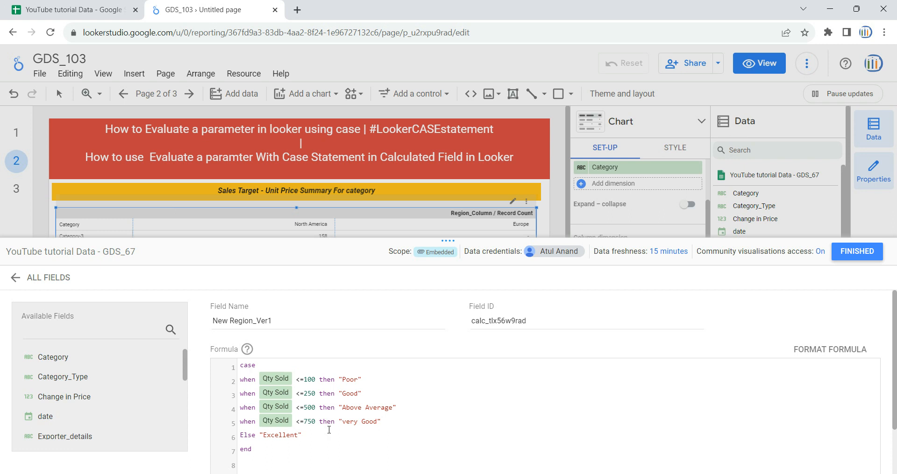
pyautogui.moveTo(238, 436); pyautogui.dragTo(308, 436)
pyautogui.click(338, 435)
pyautogui.scroll(-2, 360, 436)
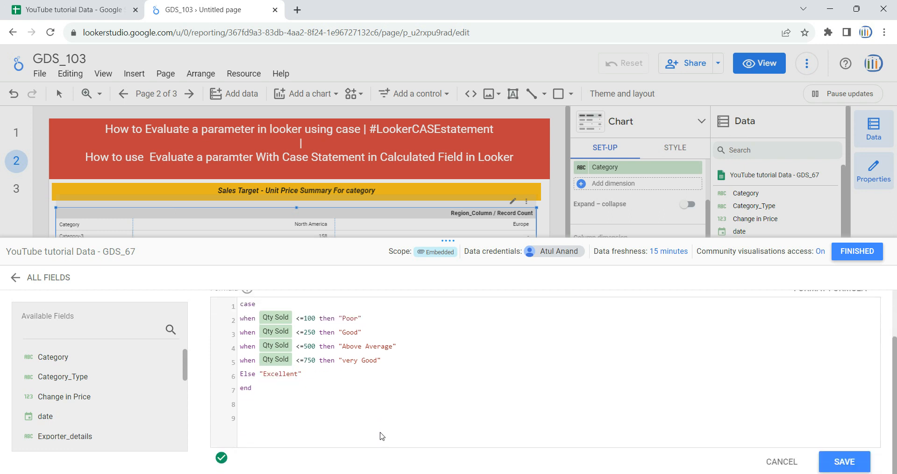
pyautogui.scroll(2, 345, 441)
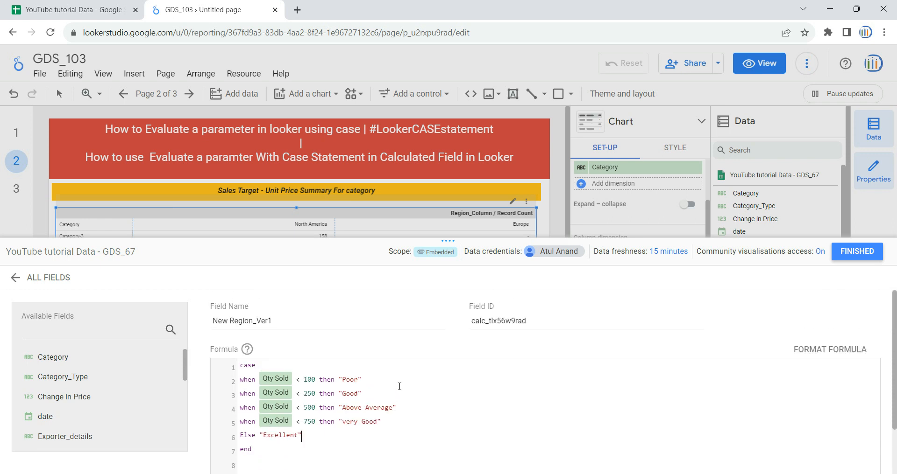
pyautogui.moveTo(267, 366); pyautogui.dragTo(229, 383)
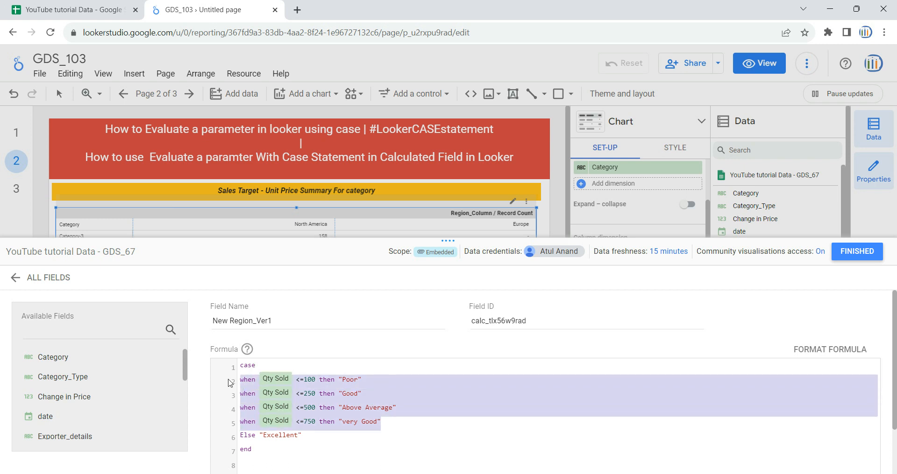
pyautogui.click(505, 402)
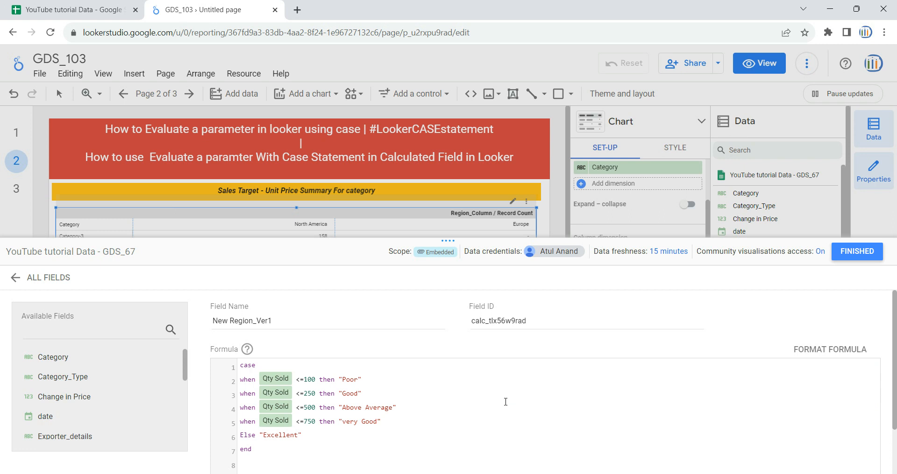
pyautogui.moveTo(368, 394); pyautogui.dragTo(291, 384)
pyautogui.click(401, 395)
# Save the New Region_Ver1 field and use it as the pivot table's column dimension in place of Region_Column
pyautogui.scroll(-2, 892, 355)
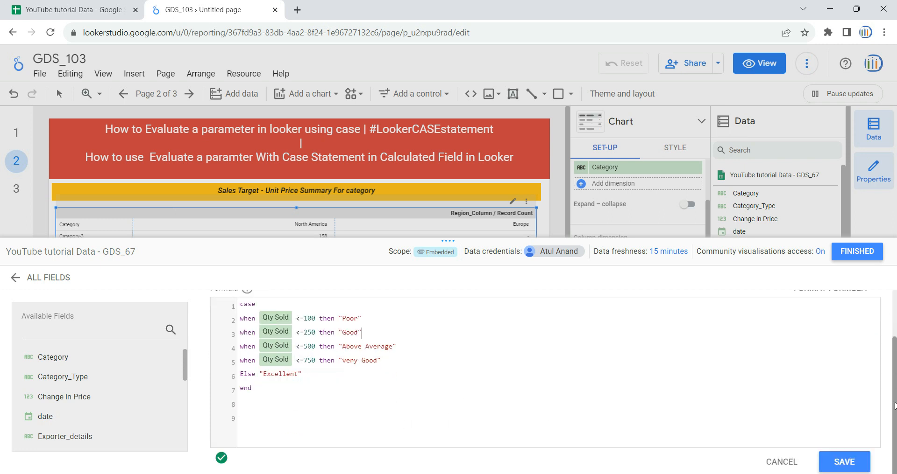
pyautogui.click(846, 462)
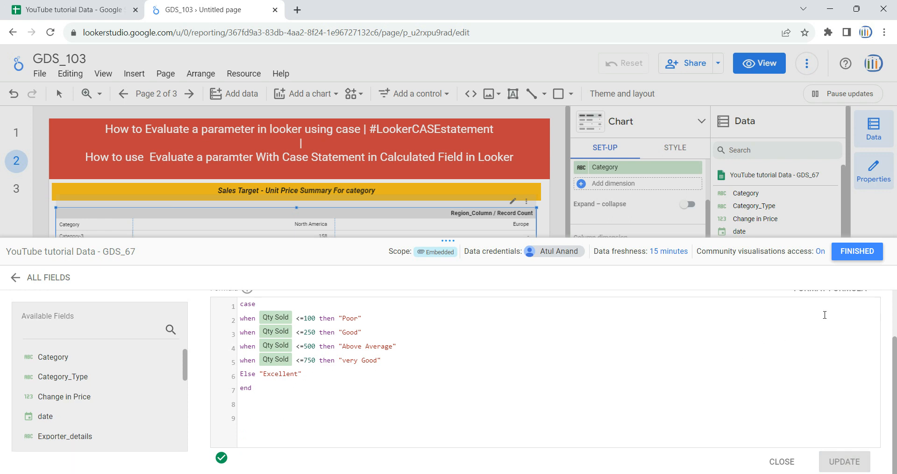
pyautogui.click(856, 256)
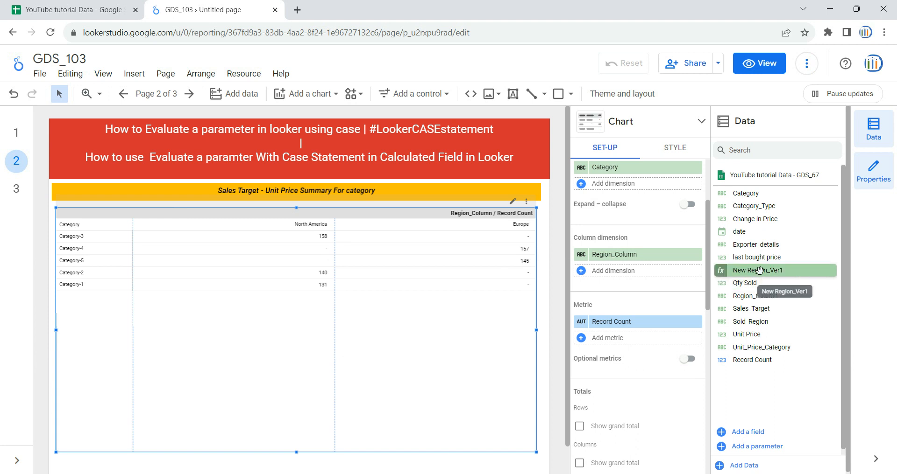
pyautogui.moveTo(767, 270); pyautogui.dragTo(641, 259)
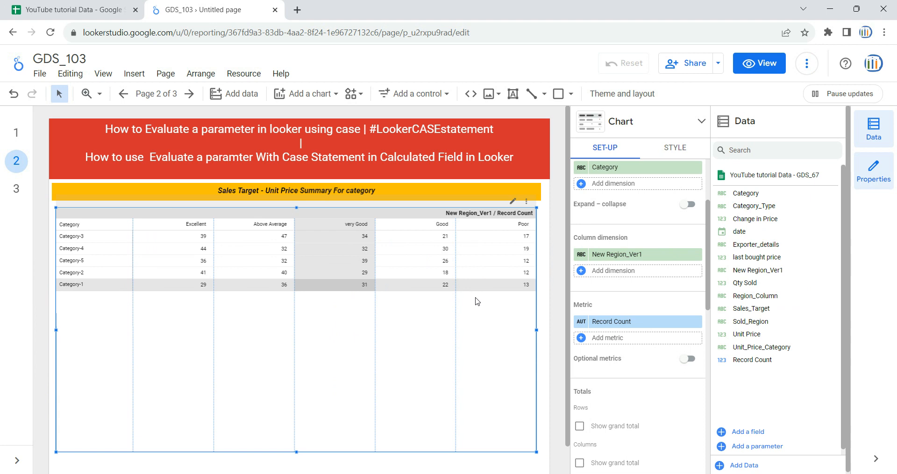
# Enlarge the font size of the pivot table's labels beyond 18px
pyautogui.click(667, 149)
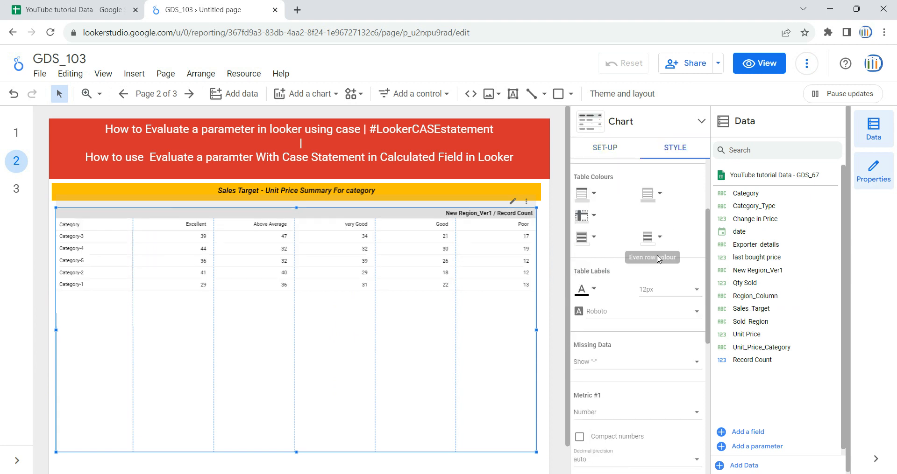
pyautogui.click(679, 290)
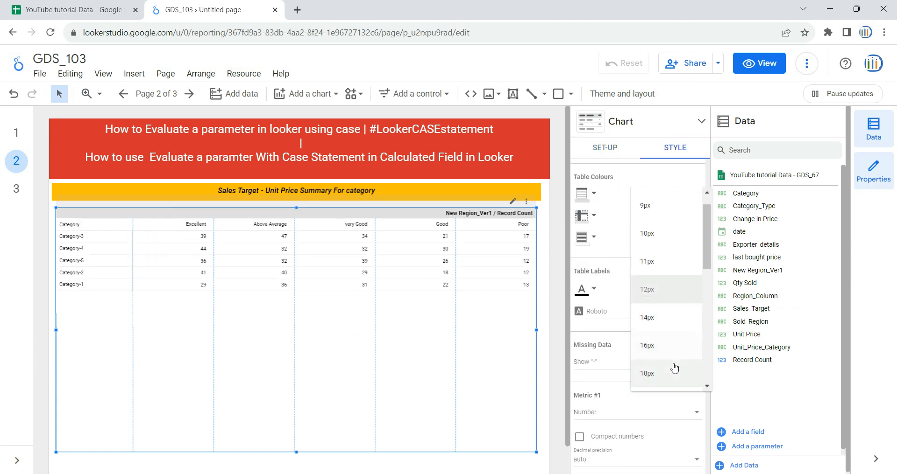
pyautogui.click(674, 369)
pyautogui.click(679, 291)
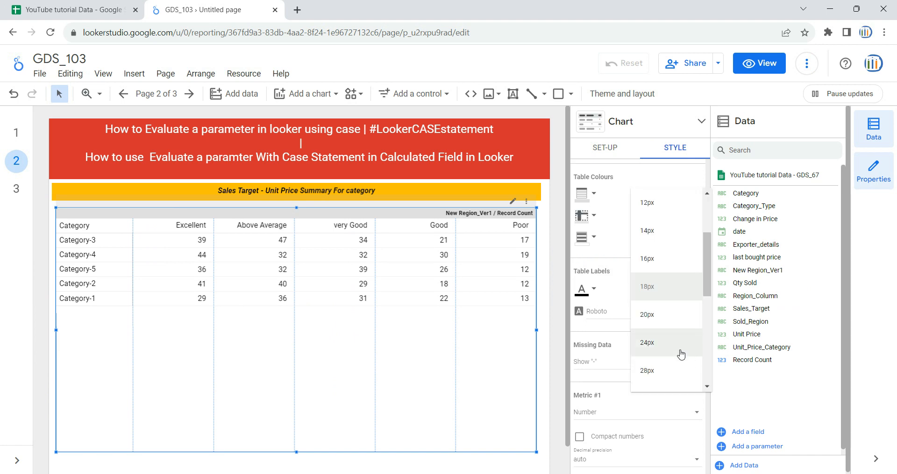
pyautogui.click(674, 315)
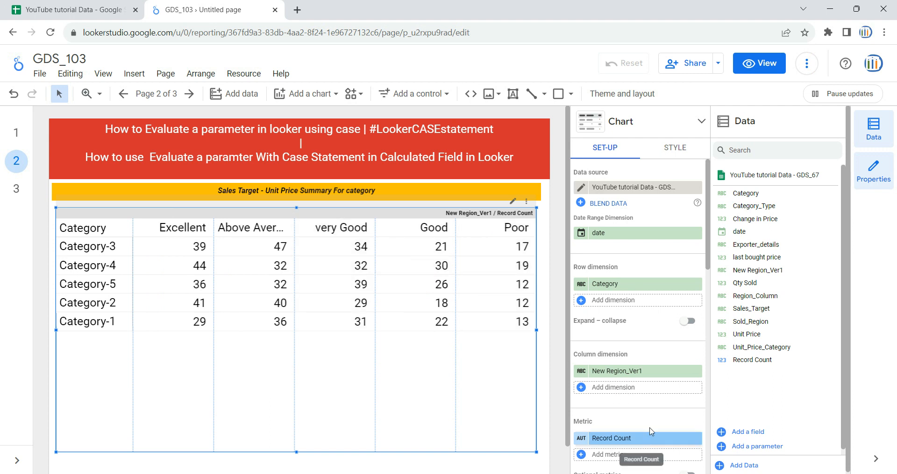
# Replace the pivot table's Record Count metric with Qty Sold
pyautogui.scroll(-3, 652, 432)
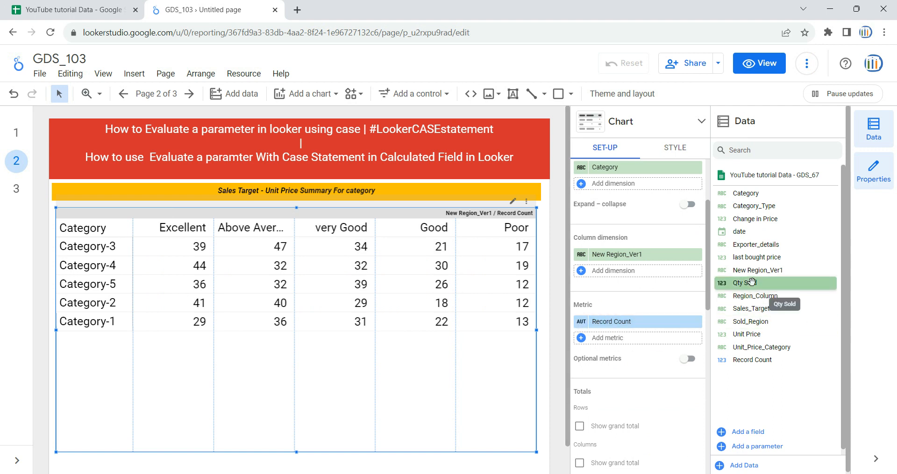
pyautogui.moveTo(751, 282); pyautogui.dragTo(622, 324)
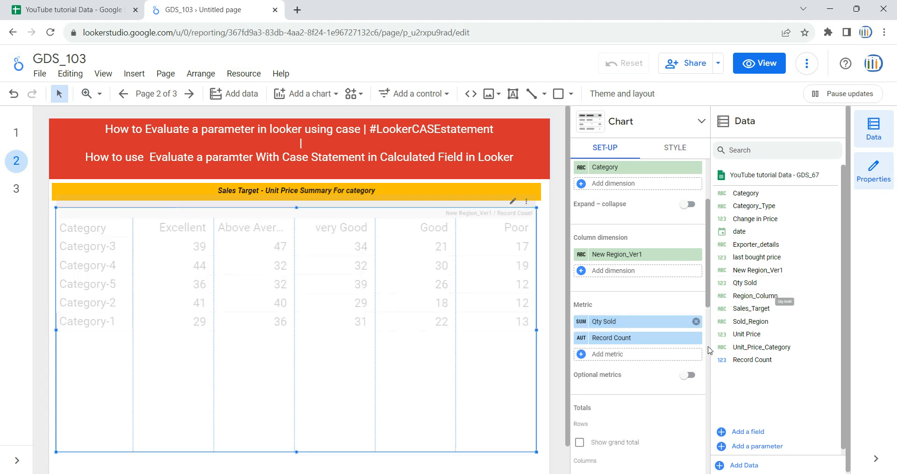
pyautogui.click(696, 338)
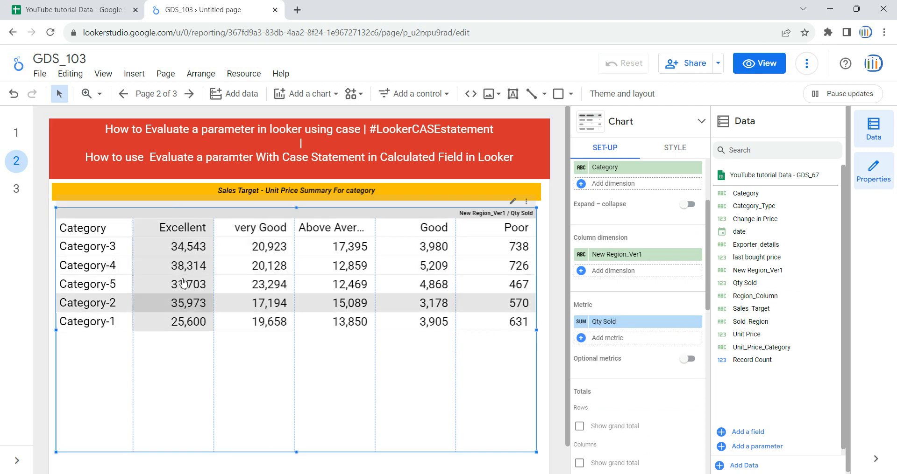
# Compare with the finished unit price summary on page 1 and return to the pivot table on page 2
pyautogui.click(18, 133)
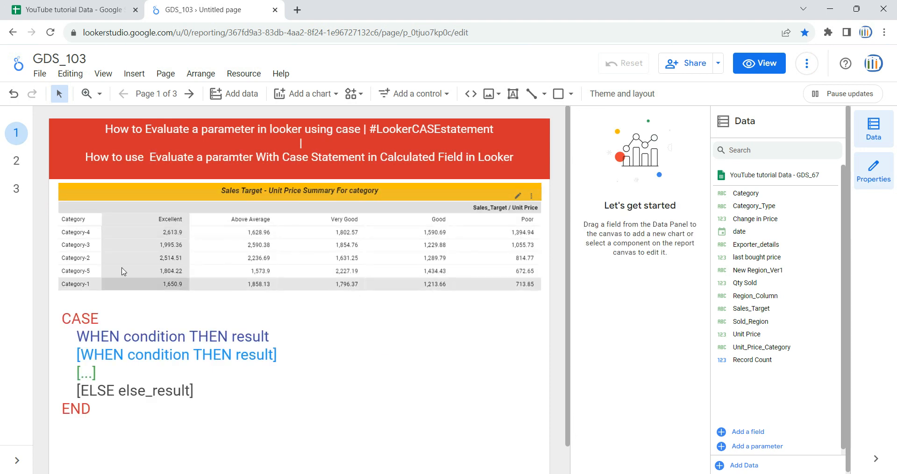
pyautogui.click(17, 161)
pyautogui.click(369, 390)
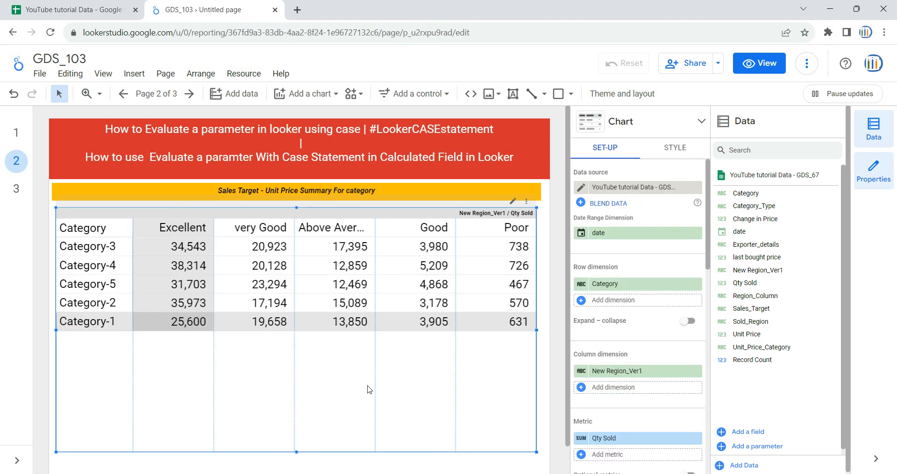